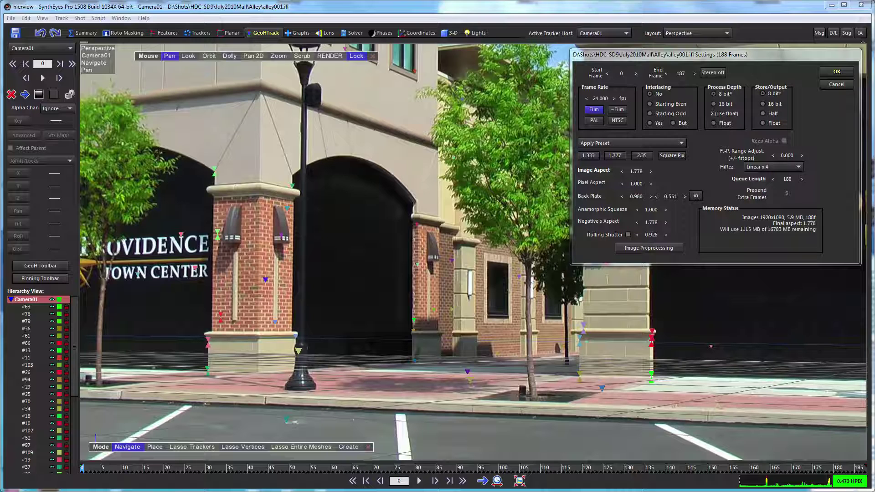
Step: Accept the alley001.ifl shot settings (24 fps, 1.778 aspect) and scrub through the 188-frame shot
{"action": "left_click", "coordinate": [837, 72]}
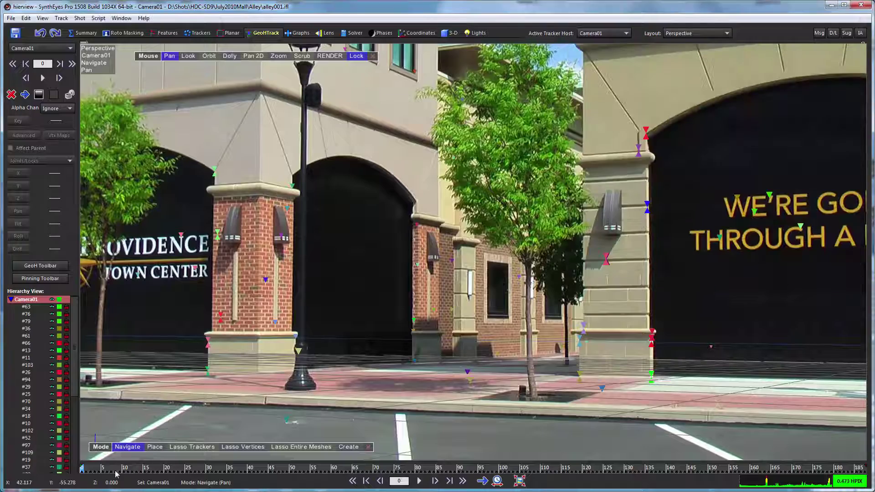
{"action": "left_click_drag", "start_coordinate": [83, 469], "coordinate": [677, 469]}
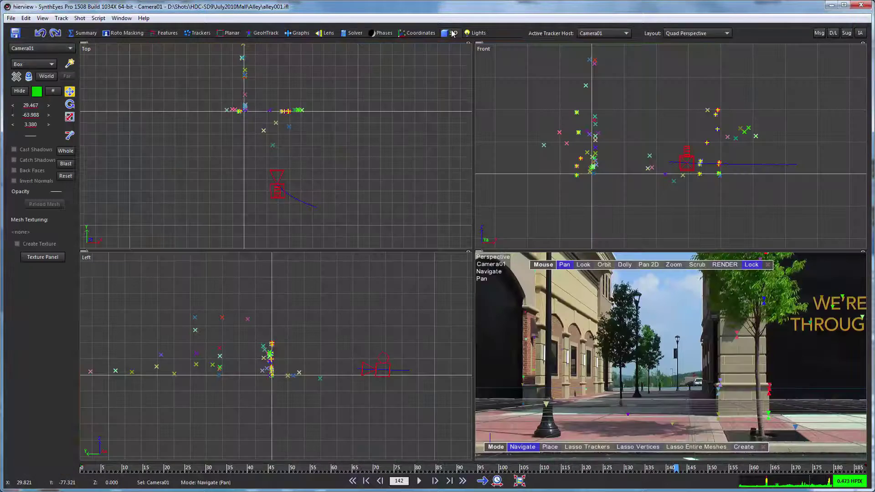
Step: Scrub the solved camera path in the 3-D quad views, then go to frame 0 in GeoHTrack
{"action": "left_click", "coordinate": [451, 33]}
{"action": "left_click", "coordinate": [93, 469]}
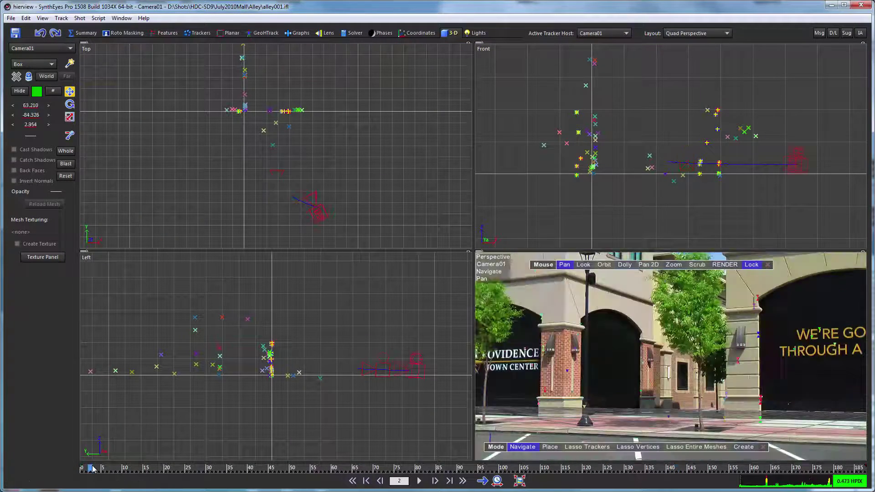
{"action": "left_click_drag", "start_coordinate": [92, 469], "coordinate": [190, 470]}
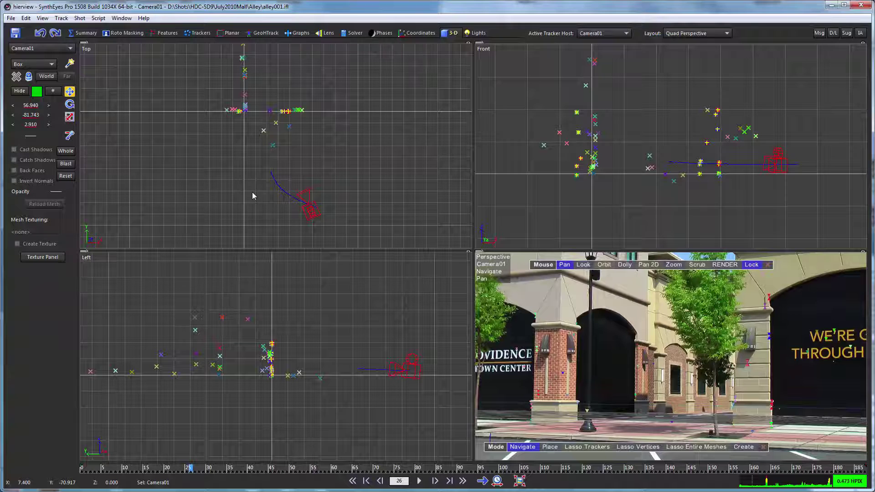
{"action": "left_click", "coordinate": [79, 467]}
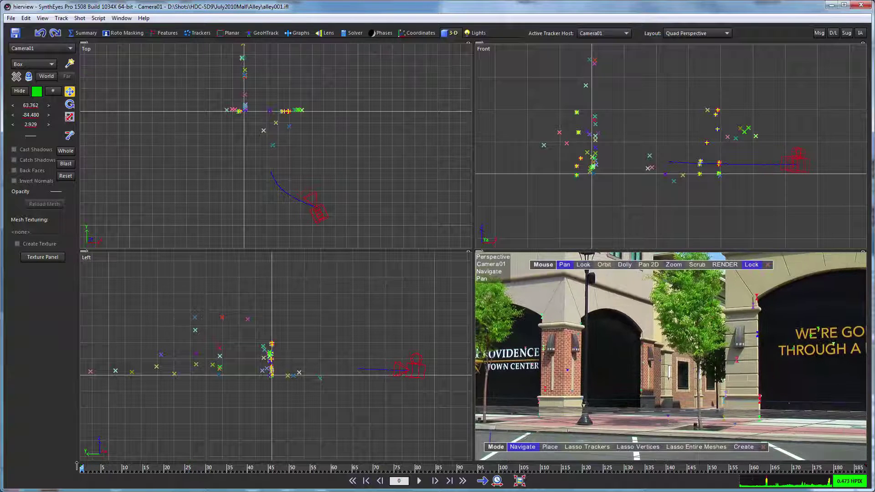
{"action": "left_click", "coordinate": [264, 33]}
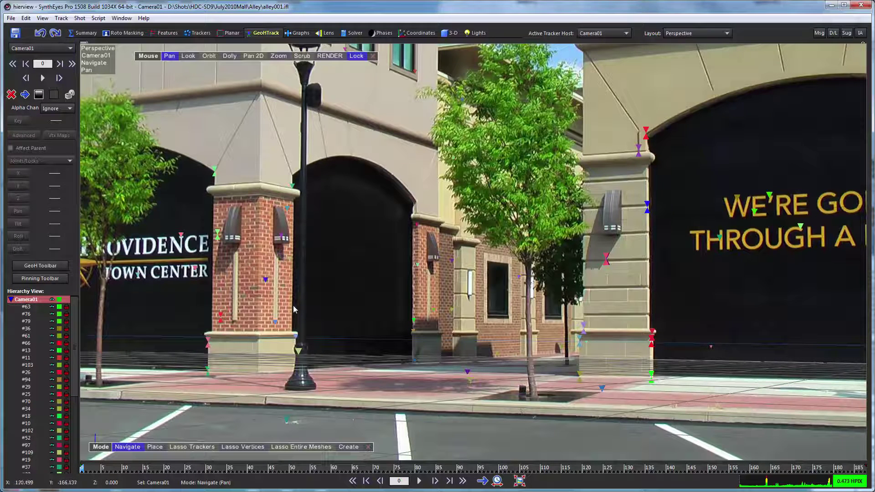
Step: Create Box01 as a box mesh on the street and drag it left toward the brick pillar
{"action": "right_click", "coordinate": [351, 118]}
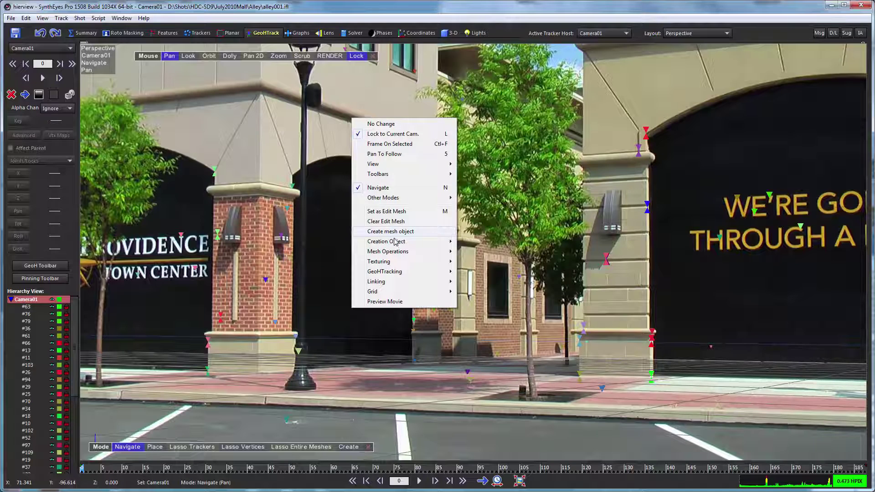
{"action": "mouse_move", "coordinate": [407, 242]}
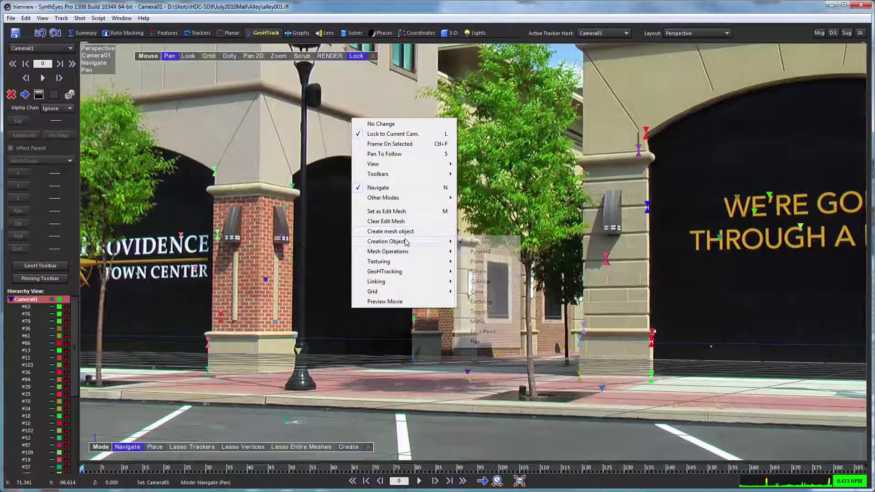
{"action": "left_click", "coordinate": [473, 241]}
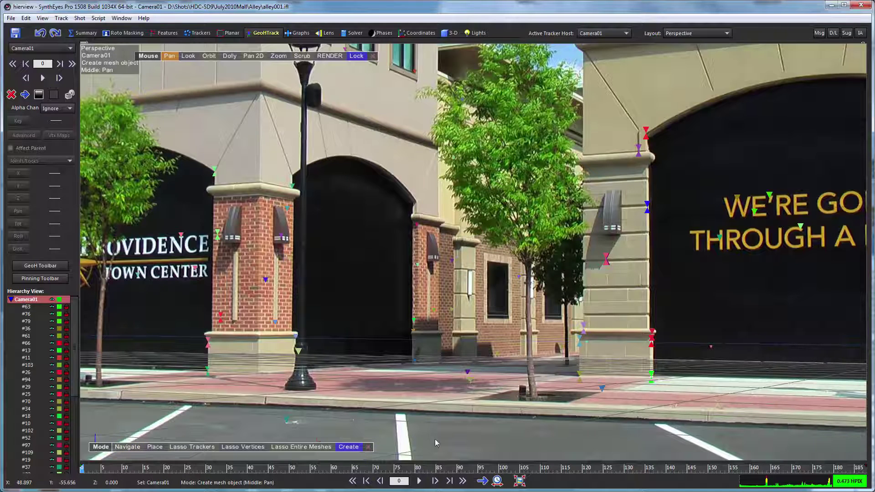
{"action": "left_click_drag", "start_coordinate": [432, 432], "coordinate": [518, 391]}
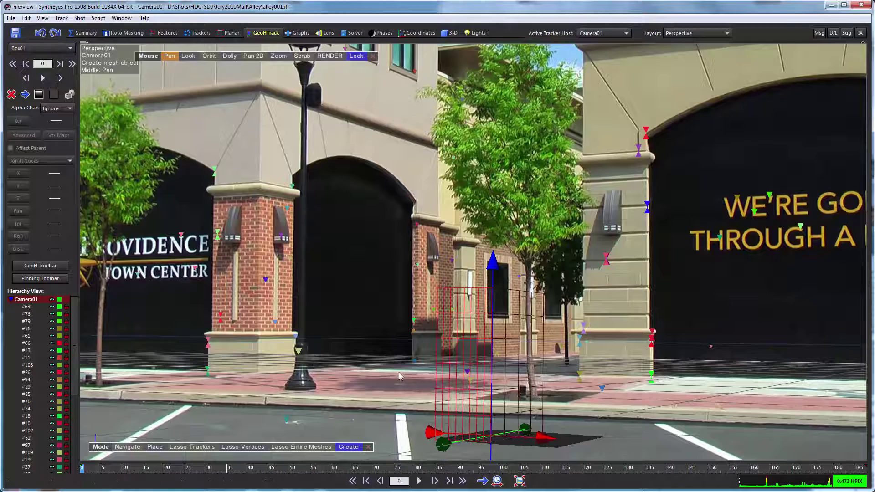
{"action": "left_click_drag", "start_coordinate": [411, 427], "coordinate": [293, 412]}
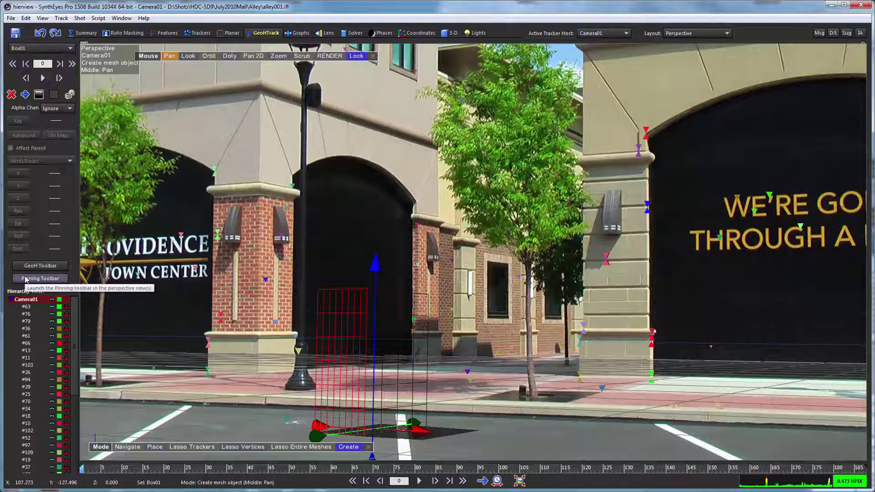
Step: Use Edit Pivots to move Box01's pivot from its base up the blue axis
{"action": "left_click", "coordinate": [47, 266]}
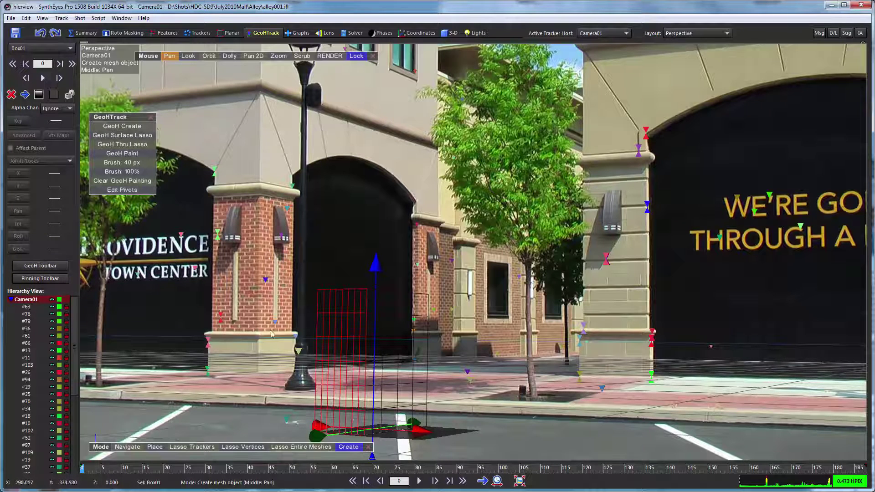
{"action": "left_click", "coordinate": [122, 189]}
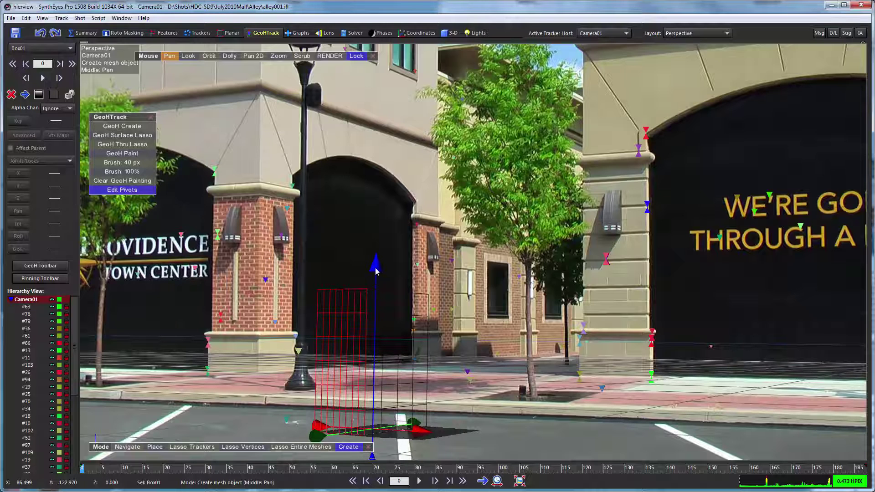
{"action": "left_click_drag", "start_coordinate": [374, 263], "coordinate": [367, 201]}
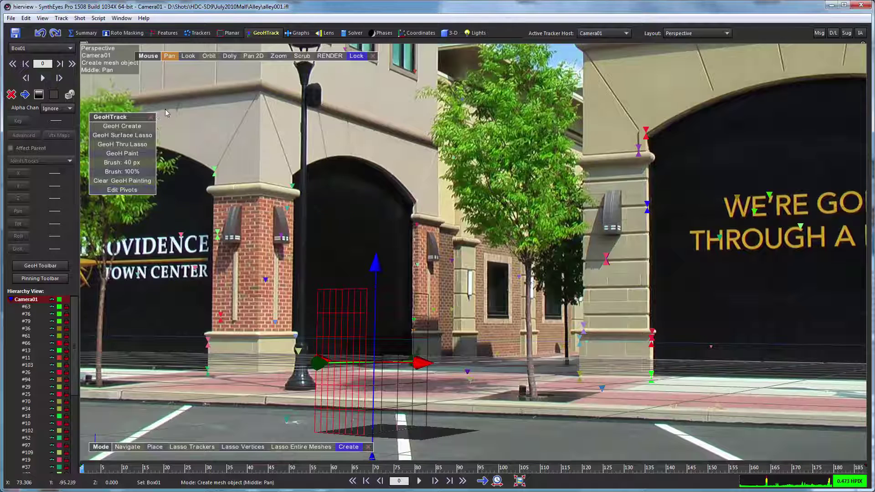
Step: Start Create/edit pins on Box01 with Width and Depth set to change, FOV and height fixed
{"action": "left_click", "coordinate": [149, 118]}
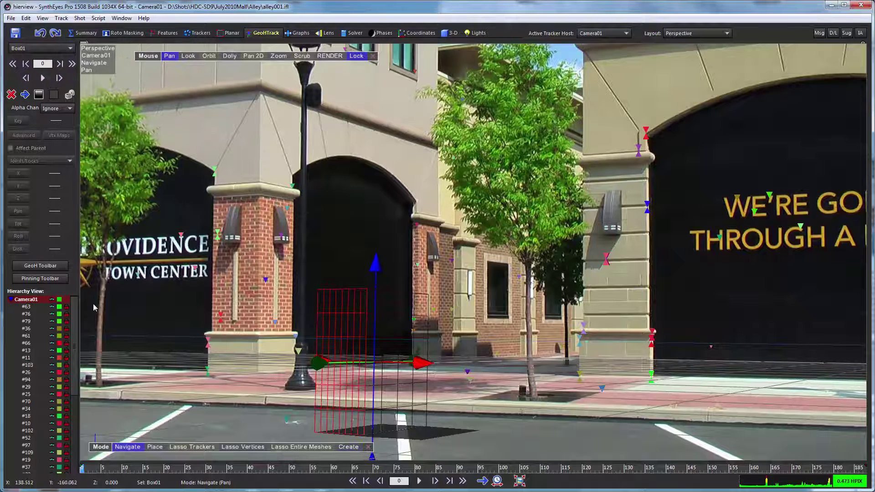
{"action": "left_click", "coordinate": [27, 278]}
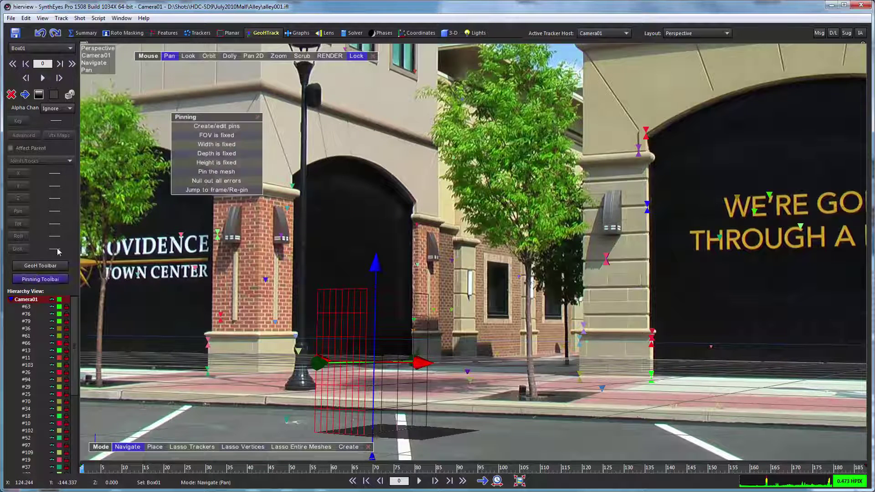
{"action": "left_click_drag", "start_coordinate": [184, 116], "coordinate": [136, 100]}
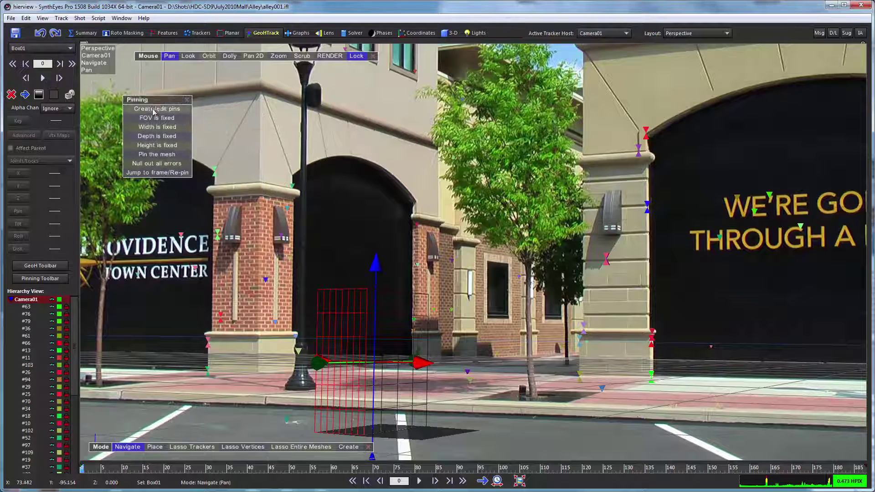
{"action": "left_click", "coordinate": [156, 108]}
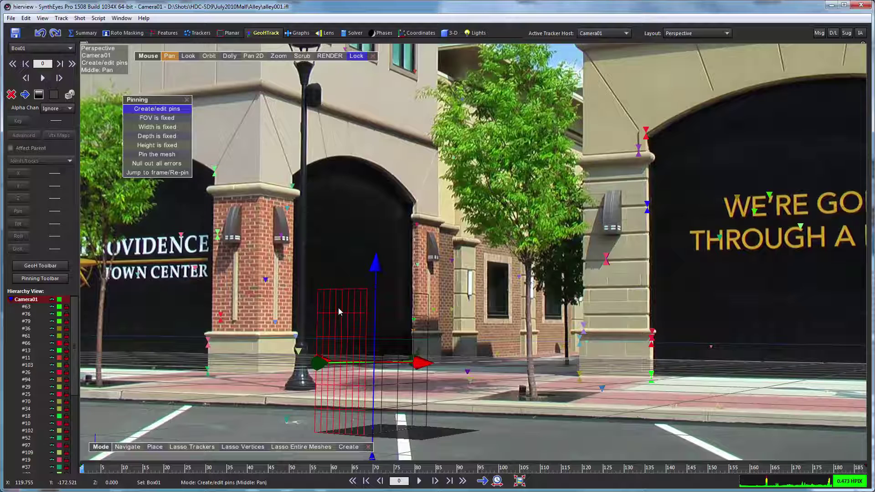
{"action": "left_click", "coordinate": [157, 128]}
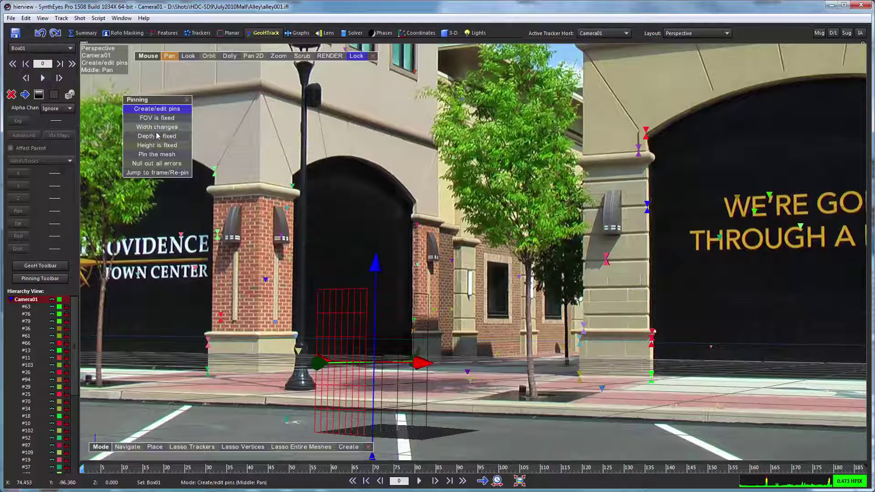
{"action": "left_click", "coordinate": [157, 137]}
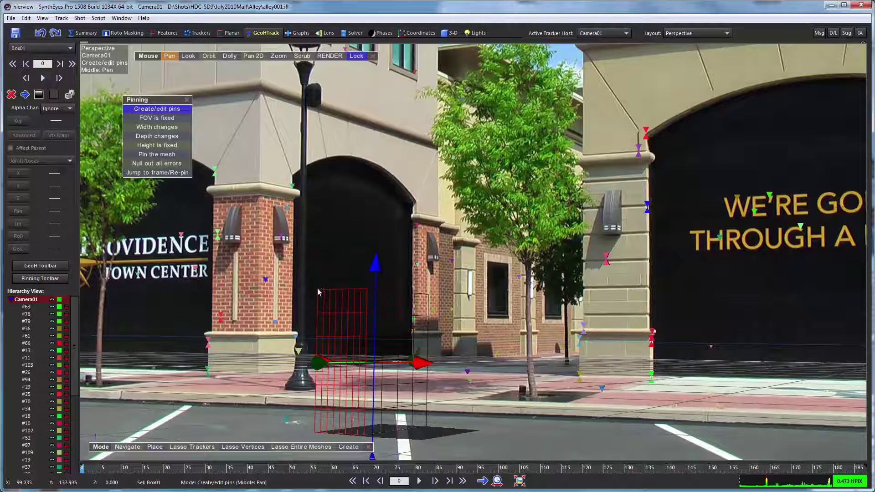
Step: Change the mesh wireframe display and drag the box over the brick pillar
{"action": "right_click", "coordinate": [334, 85]}
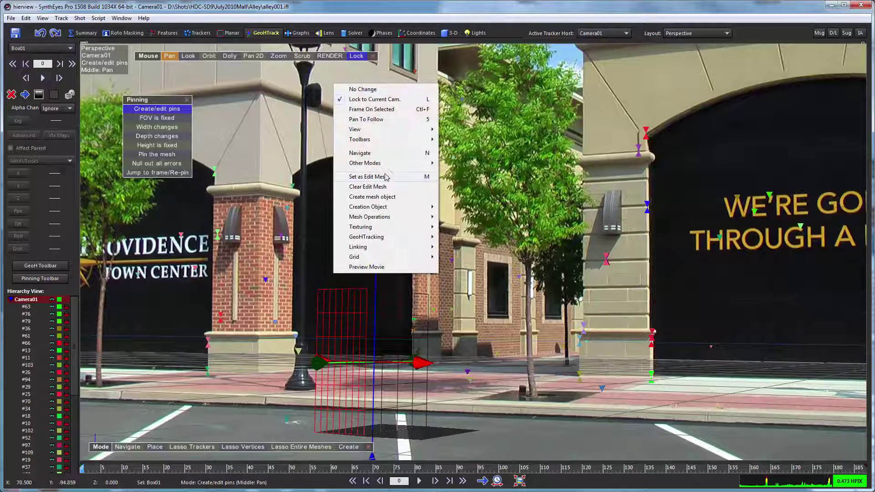
{"action": "mouse_move", "coordinate": [389, 131]}
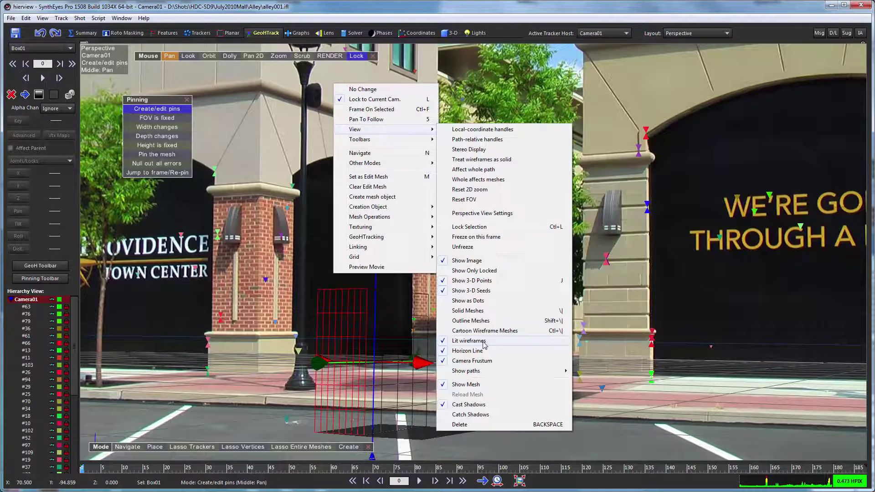
{"action": "left_click", "coordinate": [486, 343]}
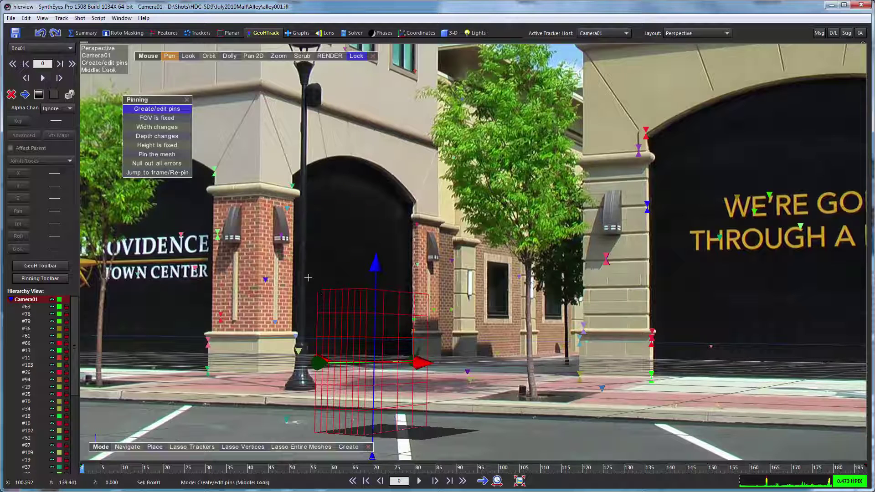
{"action": "left_click_drag", "start_coordinate": [319, 294], "coordinate": [213, 197]}
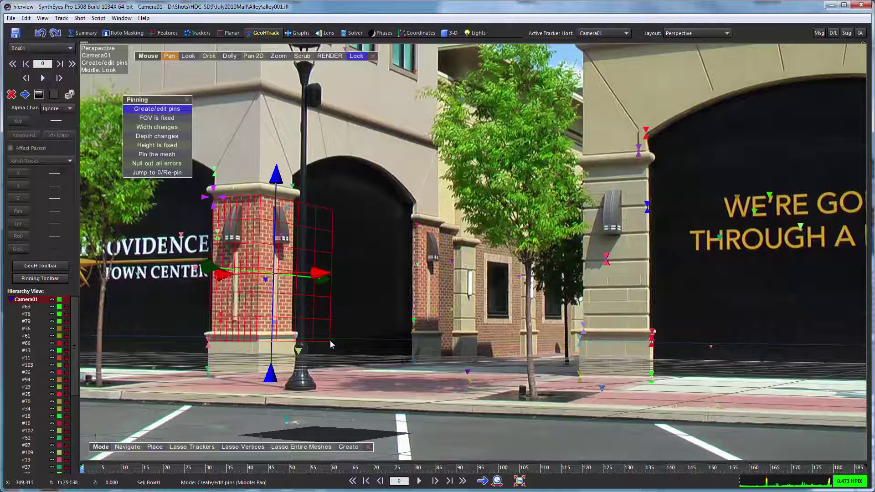
Step: Pin the box's lower, top and bottom-left corners onto the pillar's corners
{"action": "left_click_drag", "start_coordinate": [331, 344], "coordinate": [292, 331]}
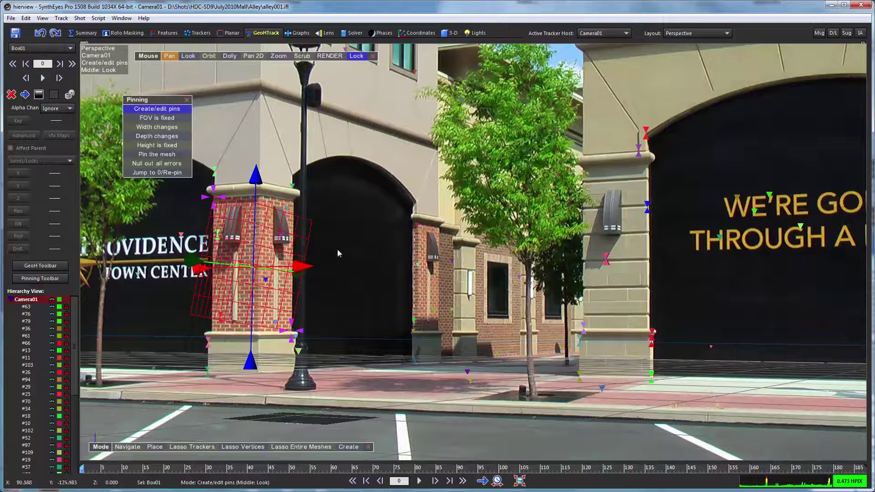
{"action": "left_click_drag", "start_coordinate": [311, 225], "coordinate": [294, 201]}
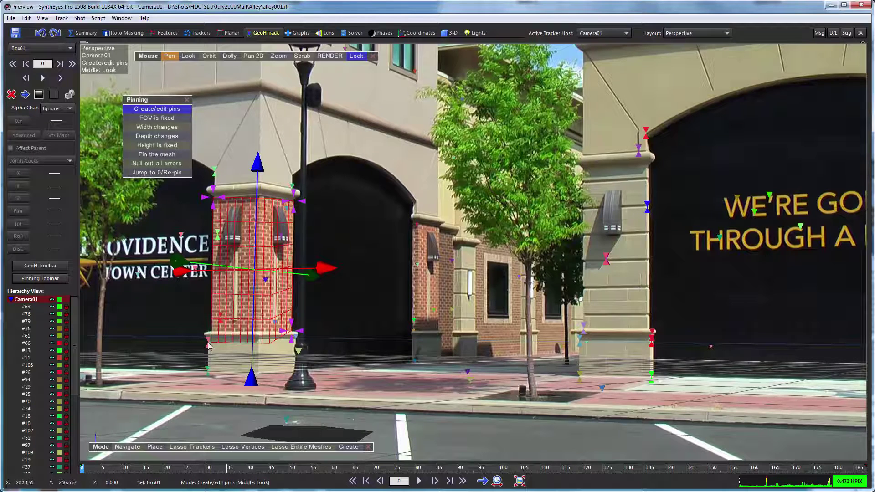
{"action": "left_click_drag", "start_coordinate": [210, 342], "coordinate": [209, 339]}
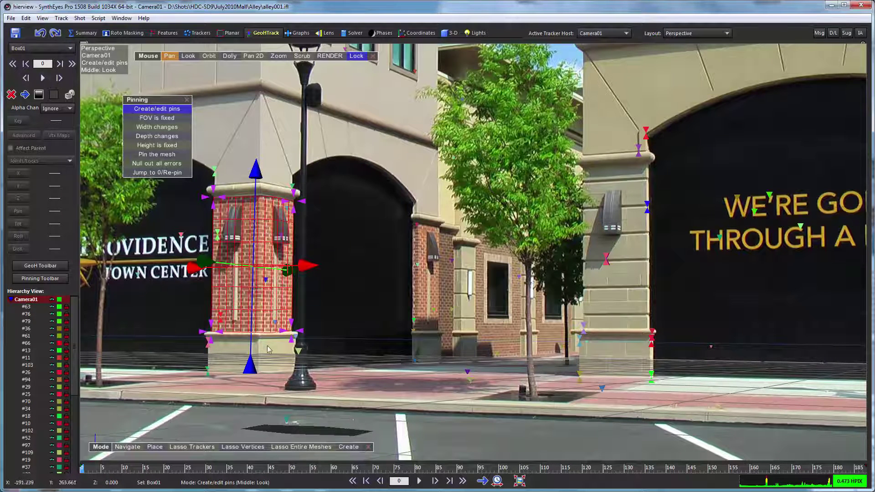
Step: Add refining pins at the pillar base and top edge, then return to the full shot view
{"action": "scroll", "coordinate": [278, 337], "scroll_direction": "up", "scroll_amount": 5}
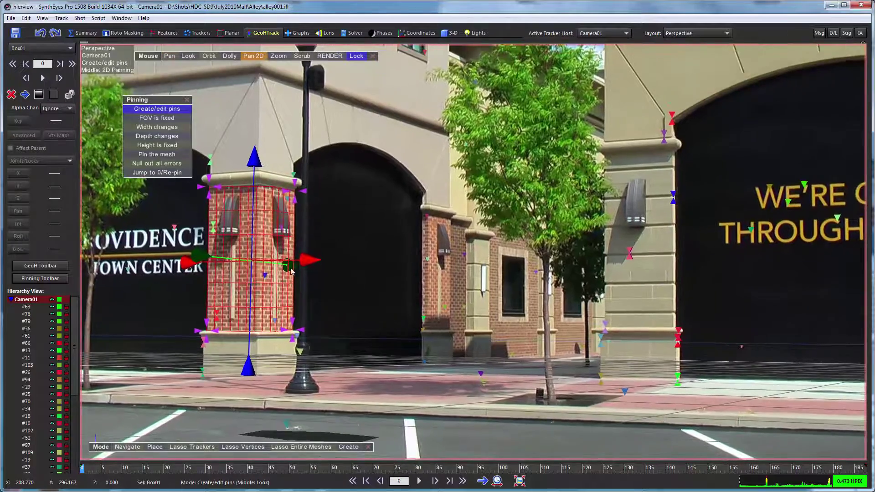
{"action": "scroll", "coordinate": [306, 118], "scroll_direction": "up", "scroll_amount": 2}
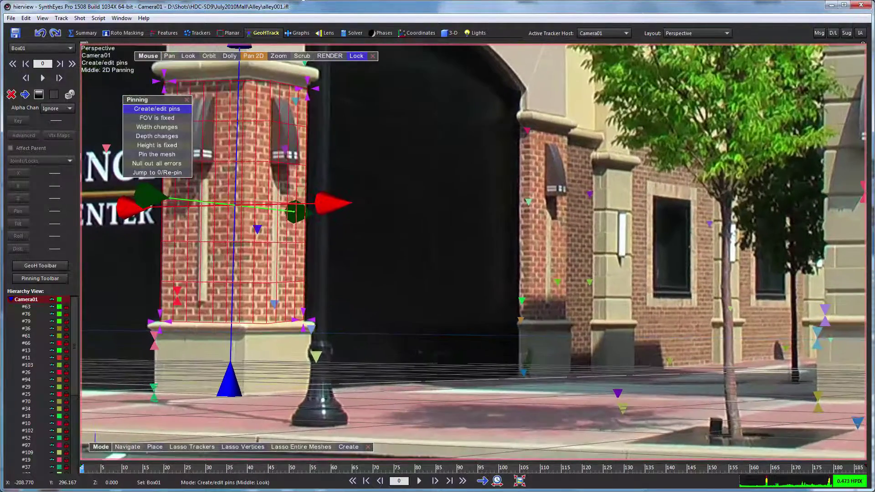
{"action": "middle_click_drag", "start_coordinate": [373, 131], "coordinate": [344, 154]}
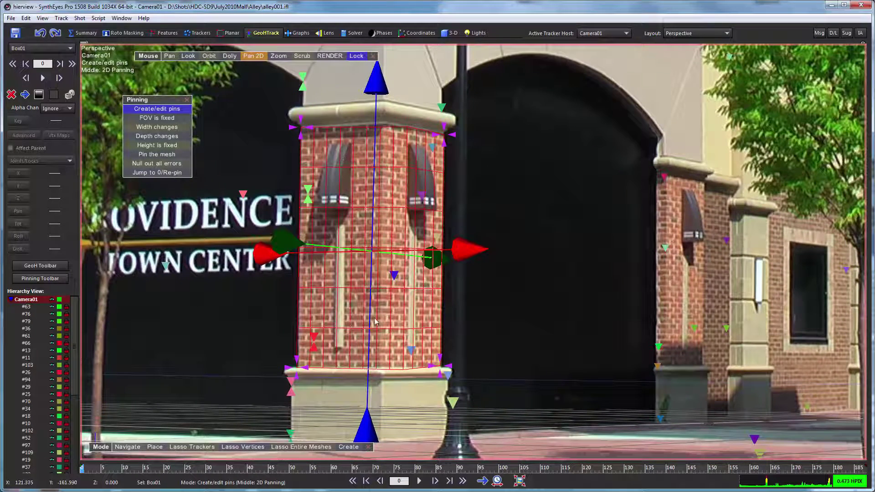
{"action": "left_click_drag", "start_coordinate": [405, 373], "coordinate": [381, 368]}
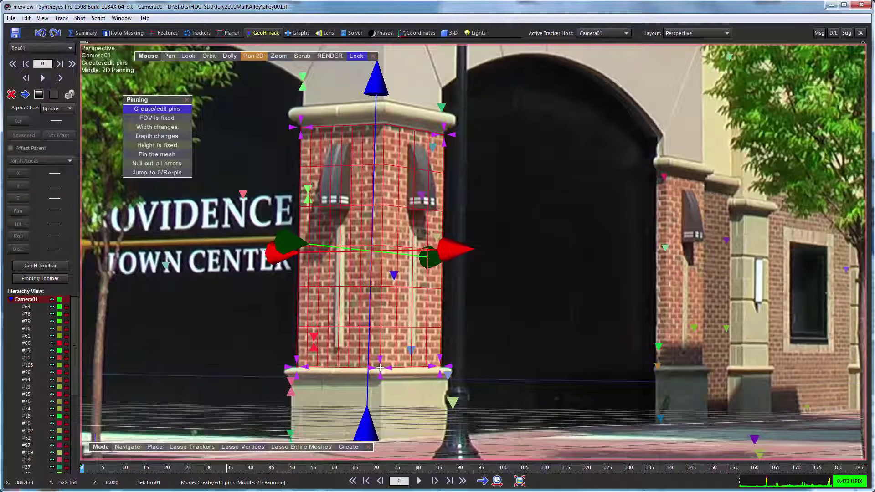
{"action": "left_click", "coordinate": [383, 123]}
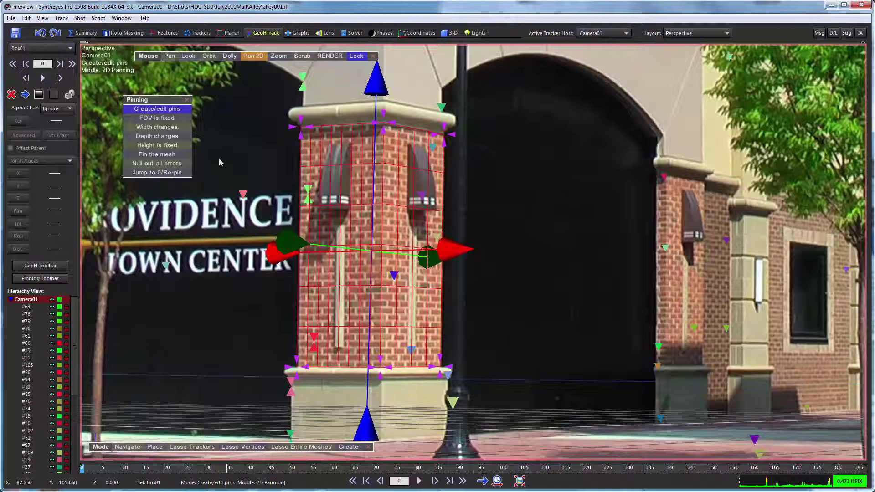
{"action": "left_click", "coordinate": [253, 56]}
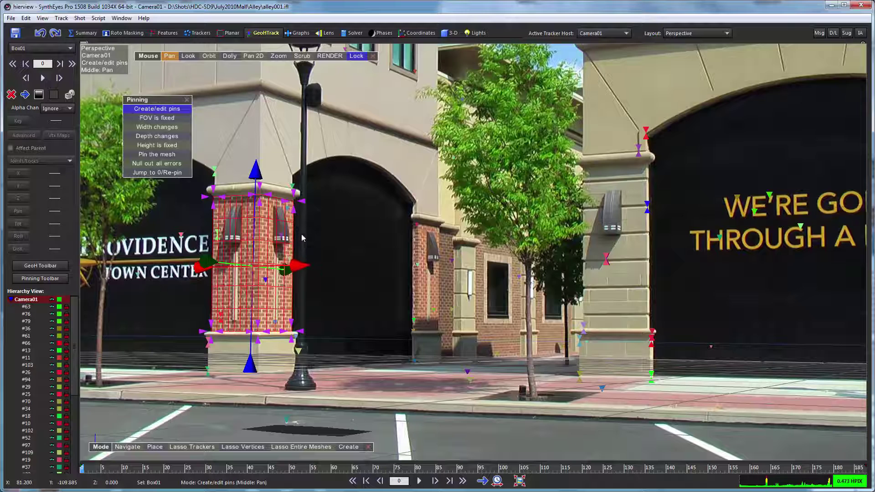
Step: Set Box01's depth to 4.947 in the 3-D room and close the Pinning tool
{"action": "left_click", "coordinate": [450, 33]}
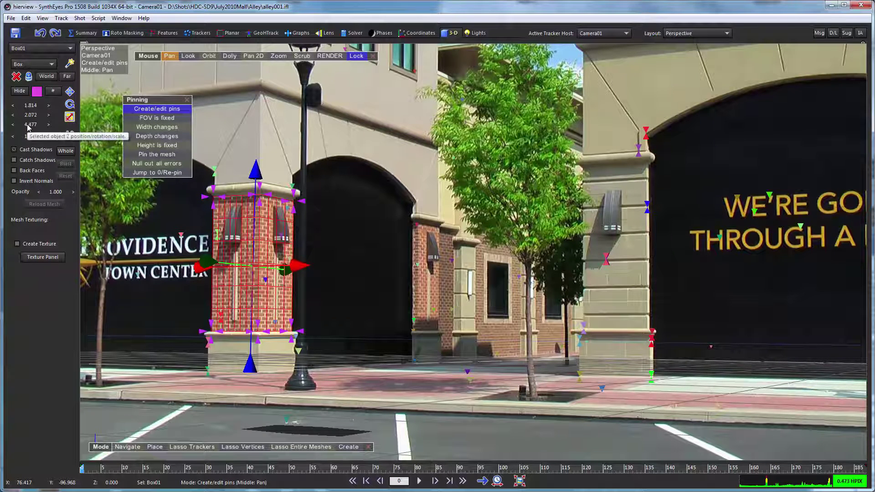
{"action": "left_click_drag", "start_coordinate": [28, 128], "coordinate": [118, 130]}
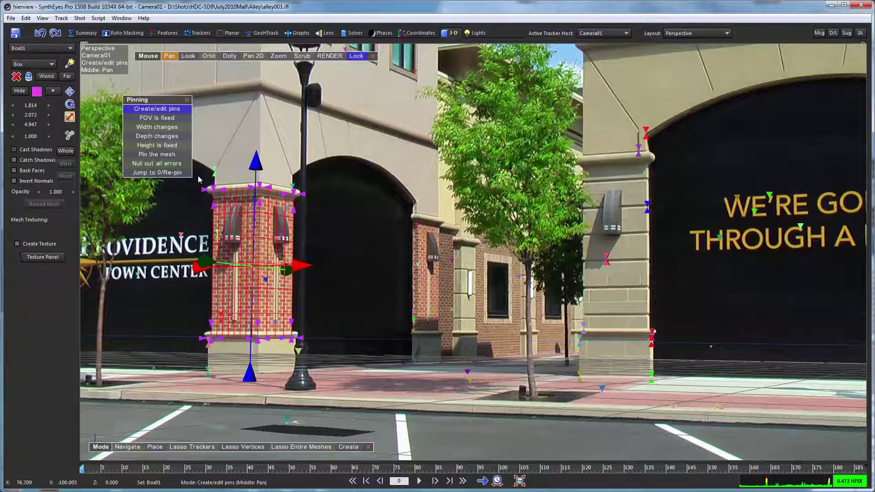
{"action": "left_click", "coordinate": [188, 99]}
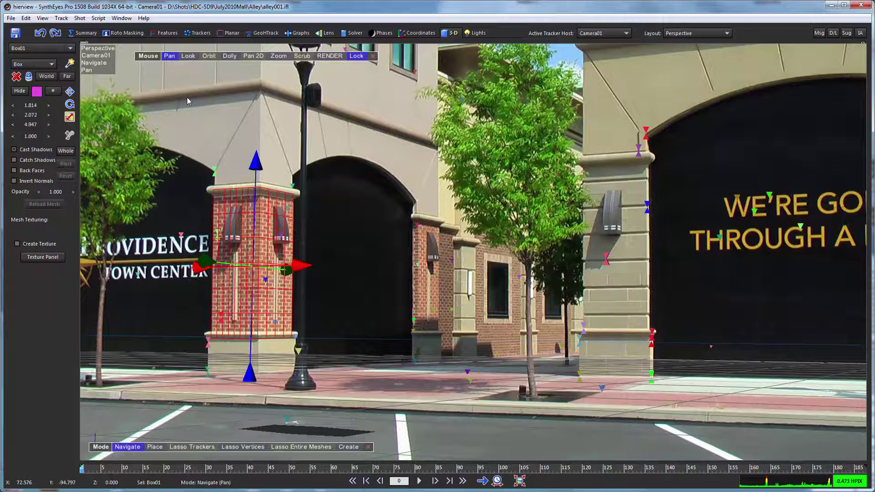
Step: Make Box01 the GeoH object Object01 using GeoH Surface Lasso in the GeoHTrack room
{"action": "left_click", "coordinate": [268, 33]}
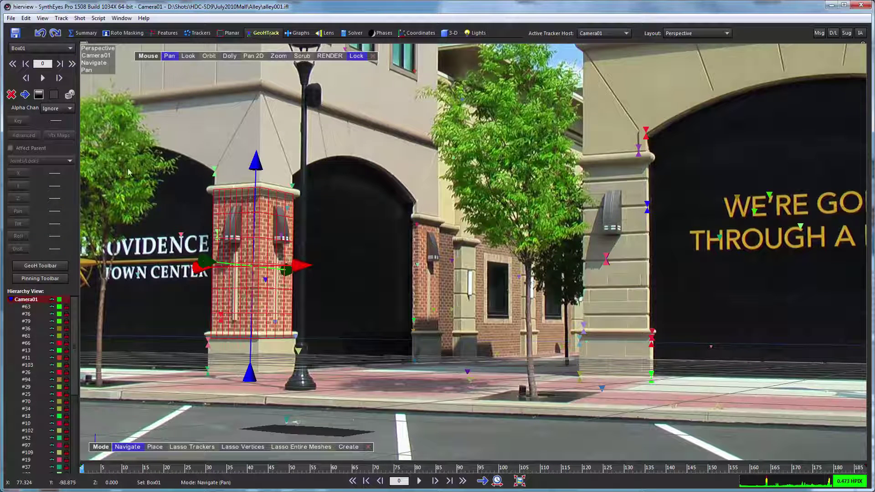
{"action": "left_click", "coordinate": [43, 266]}
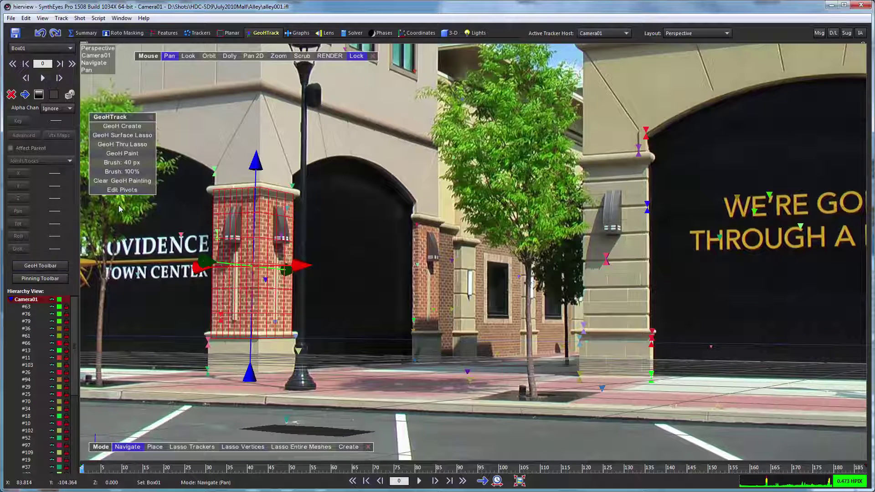
{"action": "left_click", "coordinate": [128, 135]}
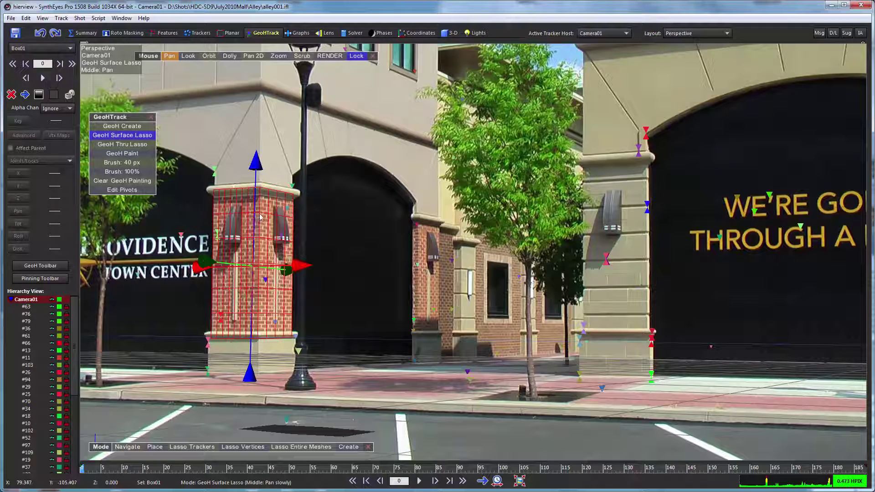
{"action": "left_click", "coordinate": [260, 217]}
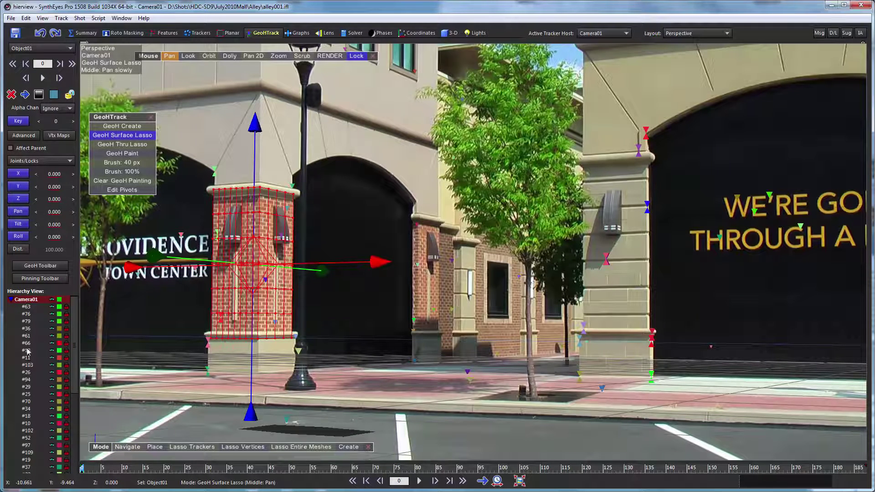
{"action": "scroll", "coordinate": [37, 338], "scroll_direction": "down", "scroll_amount": 4}
{"action": "scroll", "coordinate": [37, 338], "scroll_direction": "down", "scroll_amount": 5}
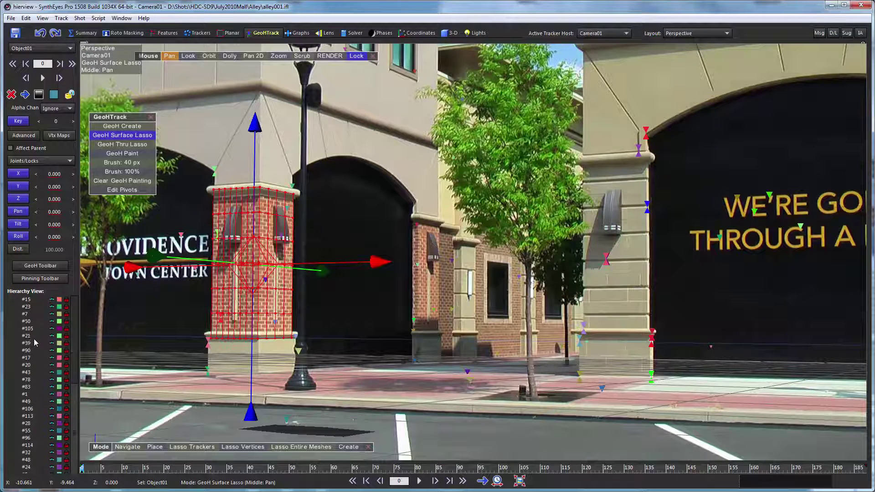
{"action": "scroll", "coordinate": [37, 340], "scroll_direction": "down", "scroll_amount": 2}
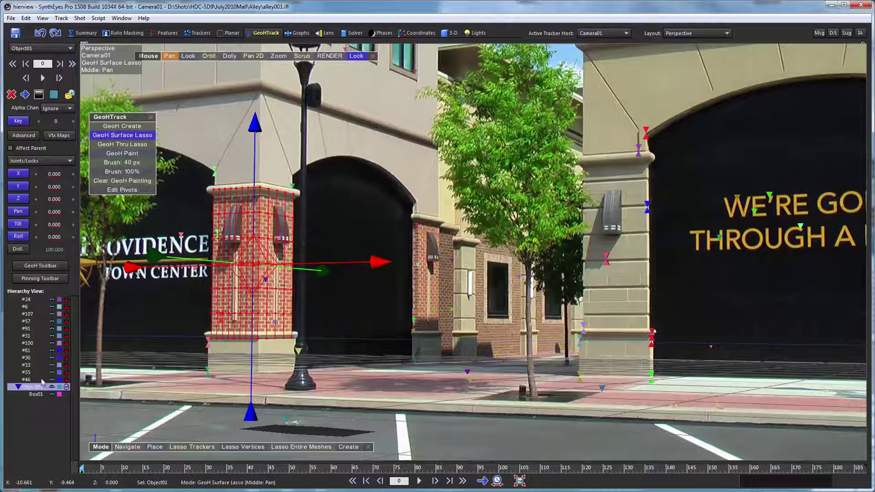
Step: Unlock Object01's X, Y, Z, Pan, Tilt and Roll, then track the pillar forward to frame 153
{"action": "left_click", "coordinate": [17, 174]}
{"action": "left_click", "coordinate": [17, 187]}
{"action": "left_click", "coordinate": [18, 199]}
{"action": "left_click", "coordinate": [17, 211]}
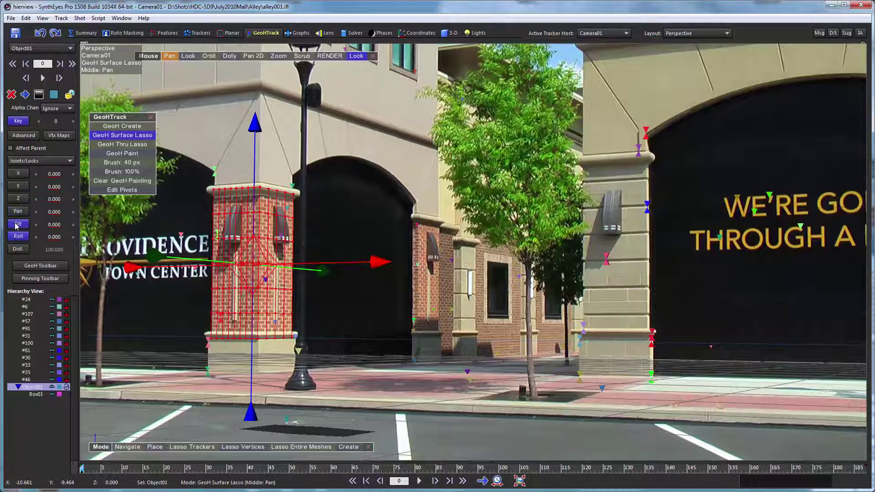
{"action": "left_click", "coordinate": [18, 224]}
{"action": "left_click", "coordinate": [18, 236]}
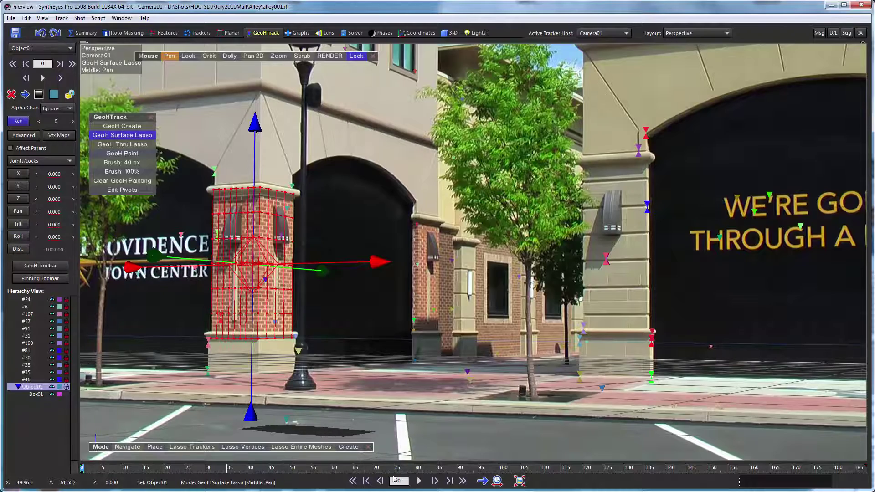
{"action": "left_click", "coordinate": [419, 481]}
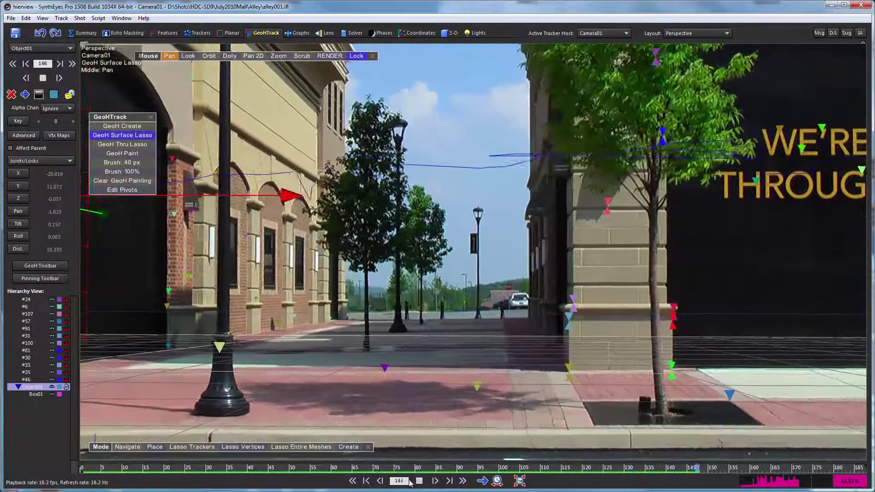
{"action": "left_click", "coordinate": [419, 482]}
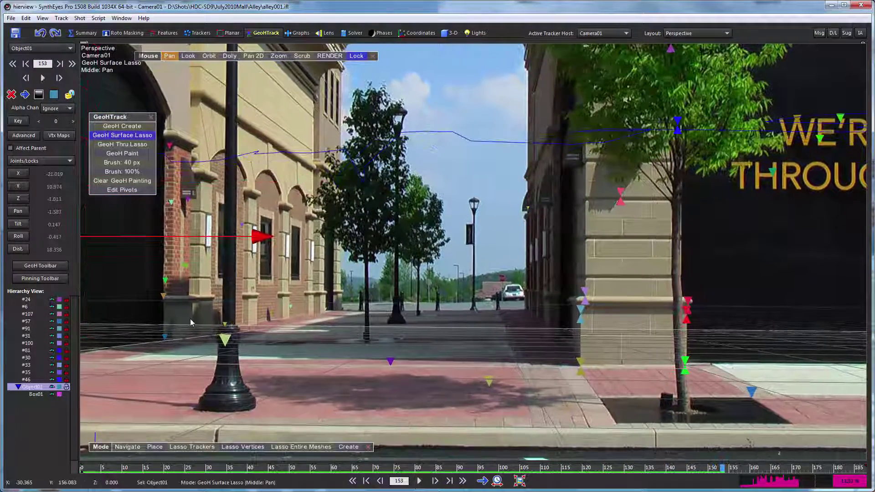
Step: Undo the first track, rewind to frame 0, and switch tracking to Advanced > Careful
{"action": "left_click", "coordinate": [40, 35]}
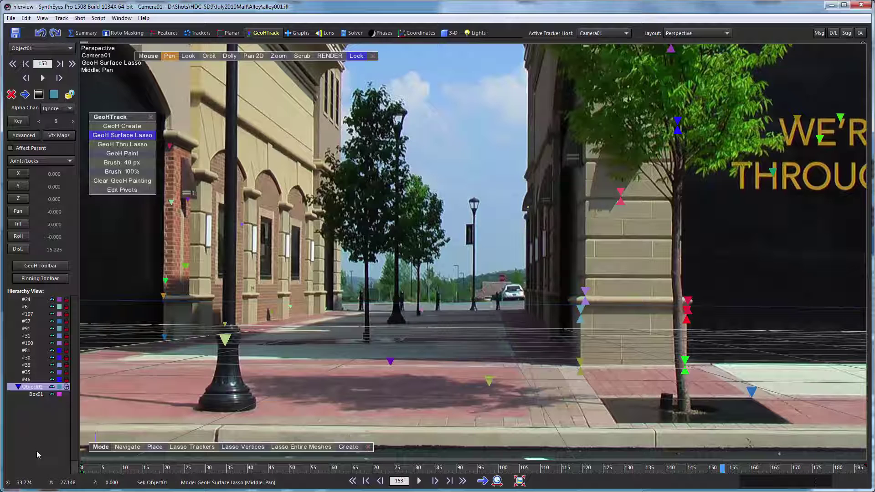
{"action": "left_click", "coordinate": [82, 469]}
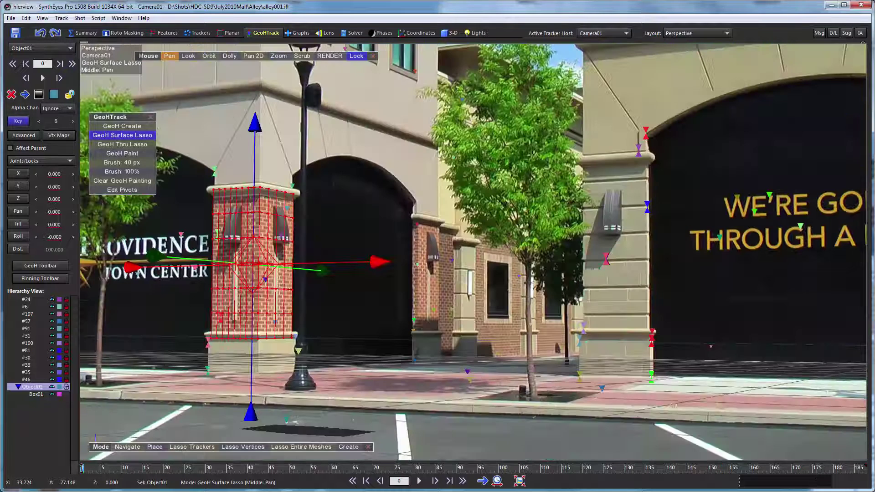
{"action": "left_click", "coordinate": [20, 136]}
{"action": "left_click", "coordinate": [26, 160]}
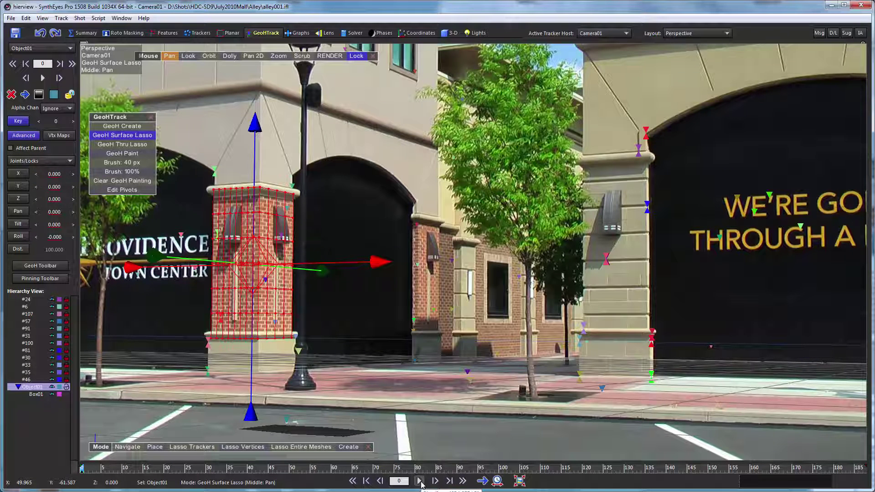
Step: Re-track the pillar forward to frame 98, then step frame by frame to 114
{"action": "left_click", "coordinate": [420, 481]}
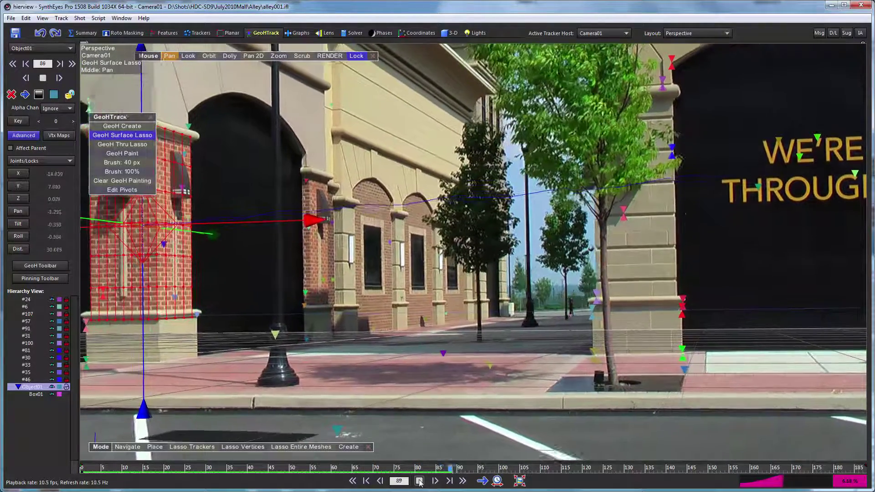
{"action": "left_click", "coordinate": [419, 481]}
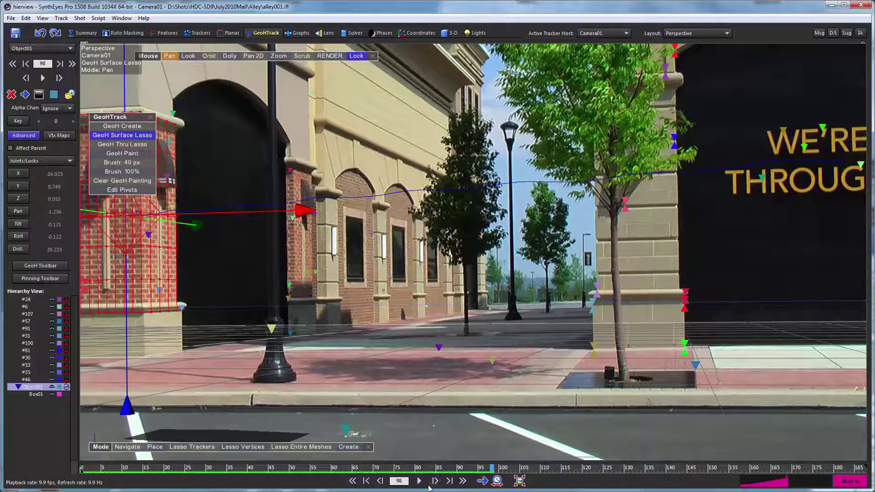
{"action": "left_click", "coordinate": [435, 481]}
{"action": "left_click", "coordinate": [435, 481]}
{"action": "left_click", "coordinate": [435, 481]}
{"action": "left_click", "coordinate": [435, 481]}
{"action": "left_click", "coordinate": [435, 481]}
{"action": "left_click", "coordinate": [435, 480]}
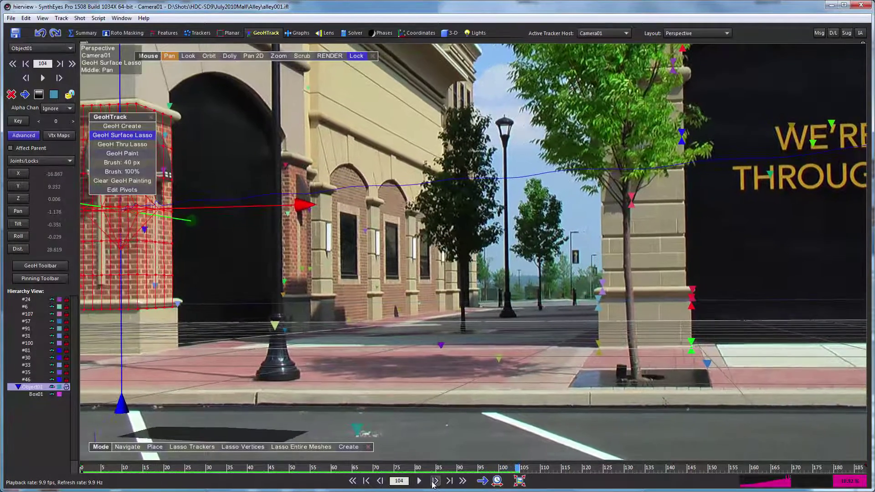
{"action": "left_click", "coordinate": [435, 481]}
{"action": "left_click", "coordinate": [435, 481]}
{"action": "left_click", "coordinate": [435, 481]}
{"action": "left_click", "coordinate": [435, 480]}
{"action": "left_click", "coordinate": [435, 480]}
{"action": "left_click", "coordinate": [435, 480]}
{"action": "left_click", "coordinate": [435, 481]}
{"action": "left_click", "coordinate": [435, 481]}
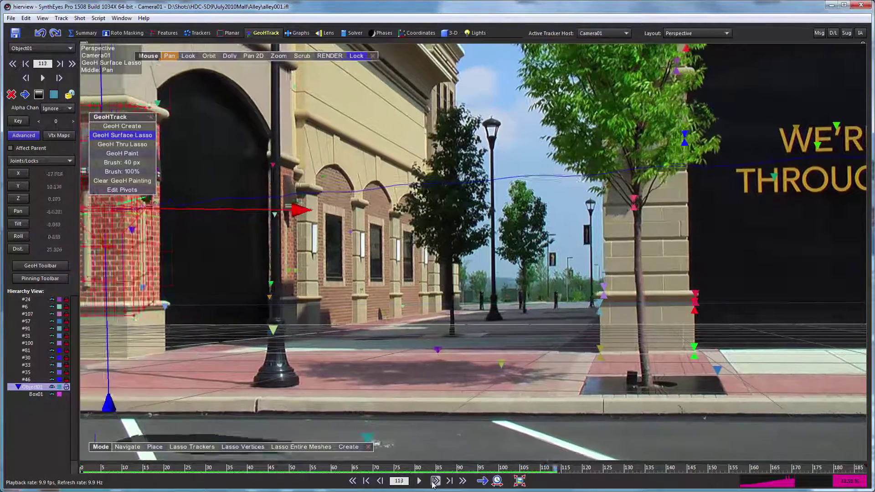
{"action": "left_click", "coordinate": [435, 480]}
{"action": "left_click", "coordinate": [435, 481]}
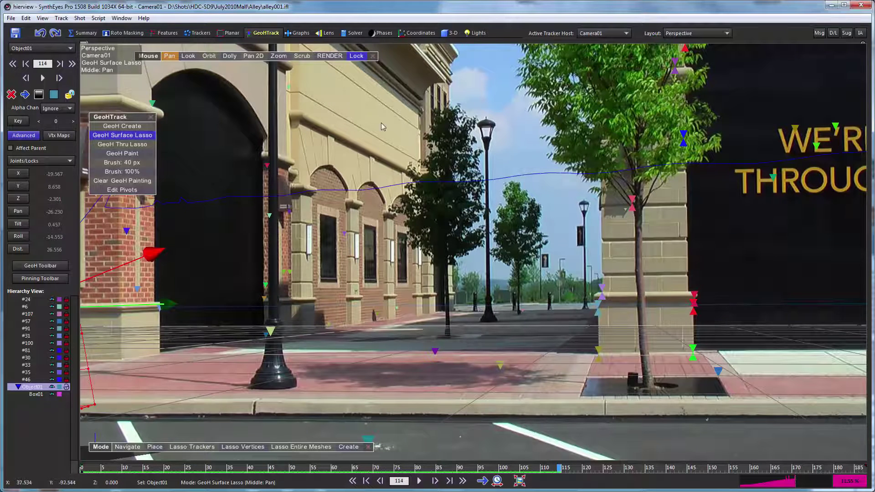
Step: Show the Quad Perspective layout and scrub through the shot to review Object01's pillar path and Camera01's path
{"action": "left_click", "coordinate": [444, 34]}
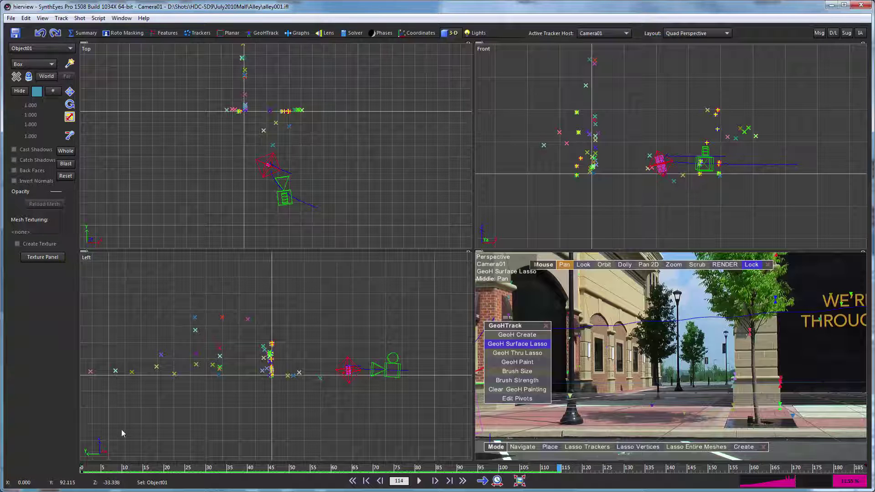
{"action": "key", "text": "comma"}
{"action": "key", "text": "comma"}
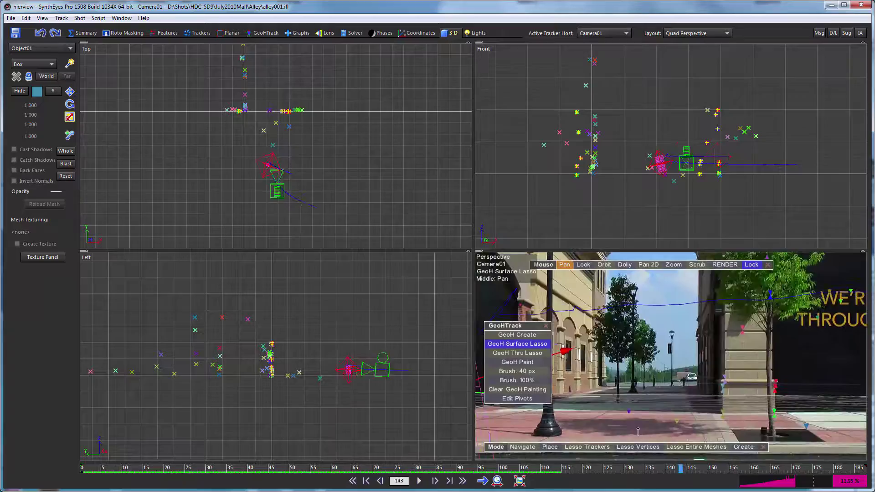
{"action": "key", "text": "period"}
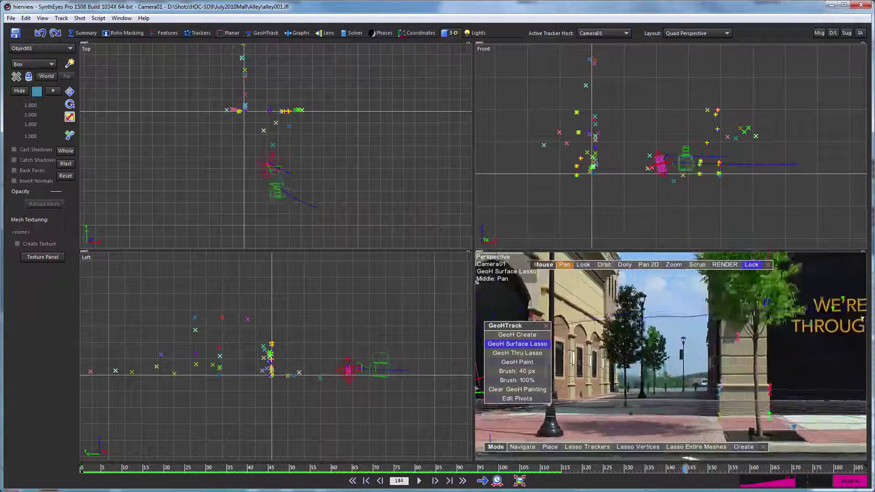
{"action": "key", "text": "comma"}
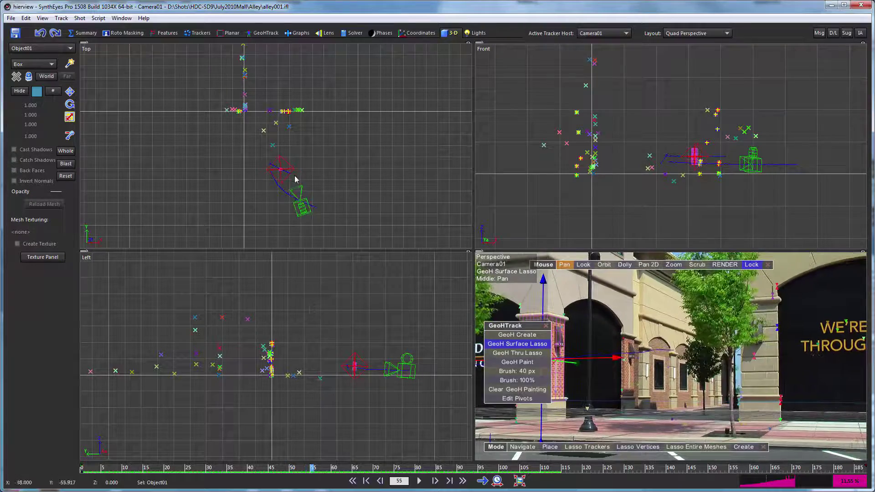
{"action": "mouse_move", "coordinate": [486, 471]}
{"action": "left_mouse_down"}
{"action": "mouse_move", "coordinate": [564, 471]}
{"action": "mouse_move", "coordinate": [502, 472]}
{"action": "left_mouse_up"}
{"action": "key", "text": "comma"}
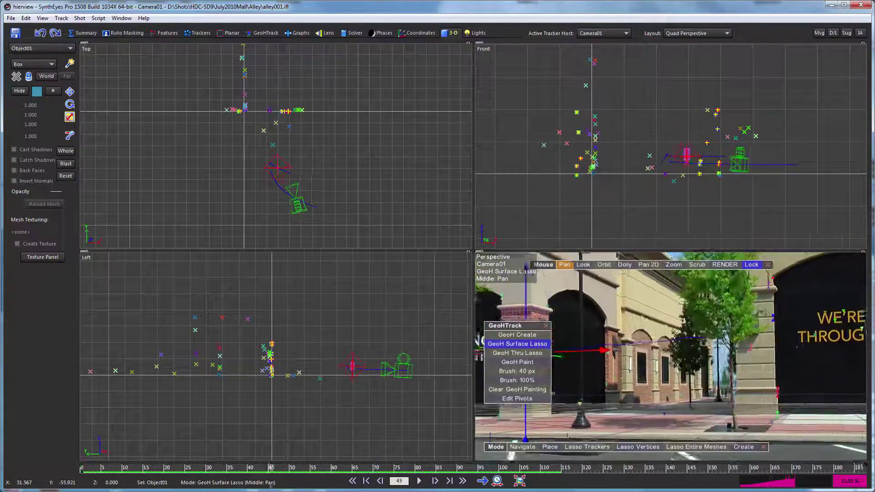
{"action": "key", "text": "comma"}
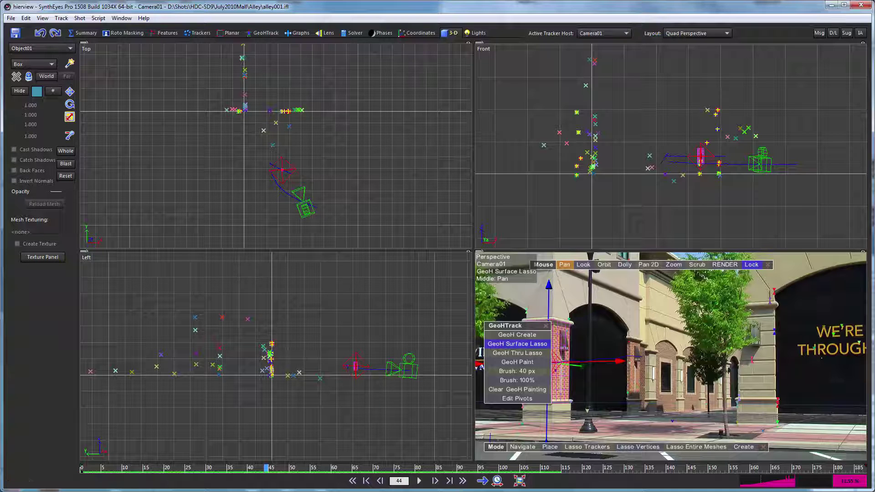
{"action": "left_click_drag", "start_coordinate": [131, 471], "coordinate": [81, 469]}
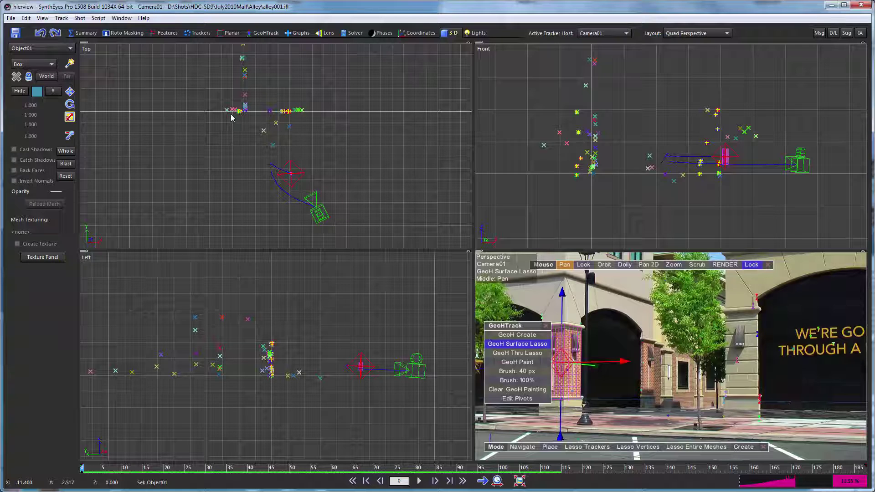
Step: Undo back to 'Create new GeoH object from mesh' to restore Box01 at size 1.814, 2.072, 4.947
{"action": "right_click", "coordinate": [39, 35]}
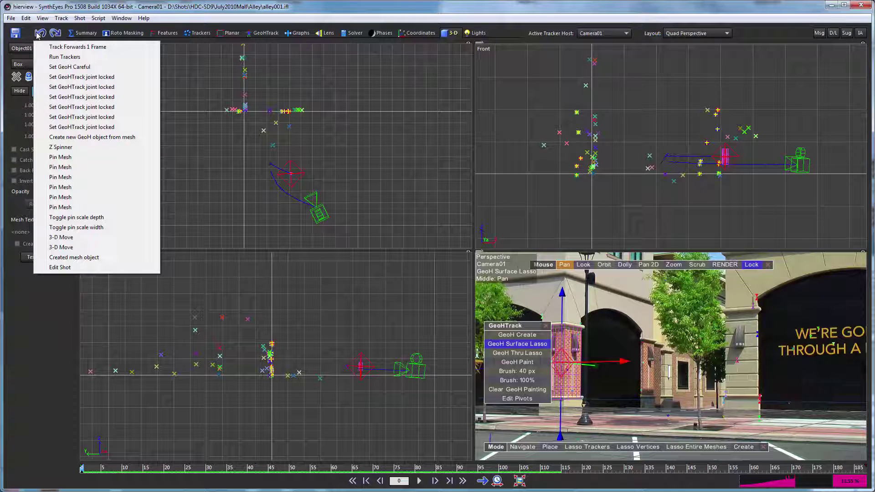
{"action": "left_click", "coordinate": [57, 137]}
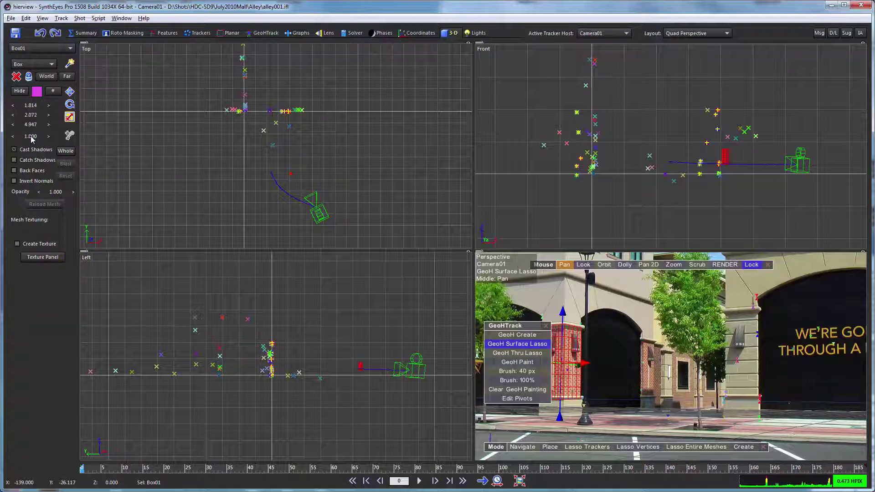
Step: Scale Box01 uniformly to about three times its size, ending at 5.331, 6.089, 14.537
{"action": "left_click_drag", "start_coordinate": [32, 139], "coordinate": [393, 140]}
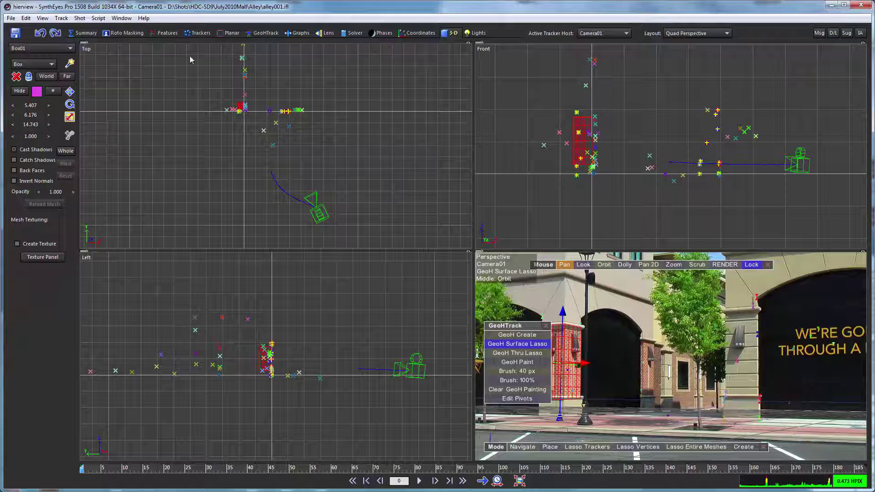
{"action": "scroll", "coordinate": [236, 93], "scroll_direction": "up", "scroll_amount": 5}
{"action": "scroll", "coordinate": [236, 94], "scroll_direction": "down", "scroll_amount": 2}
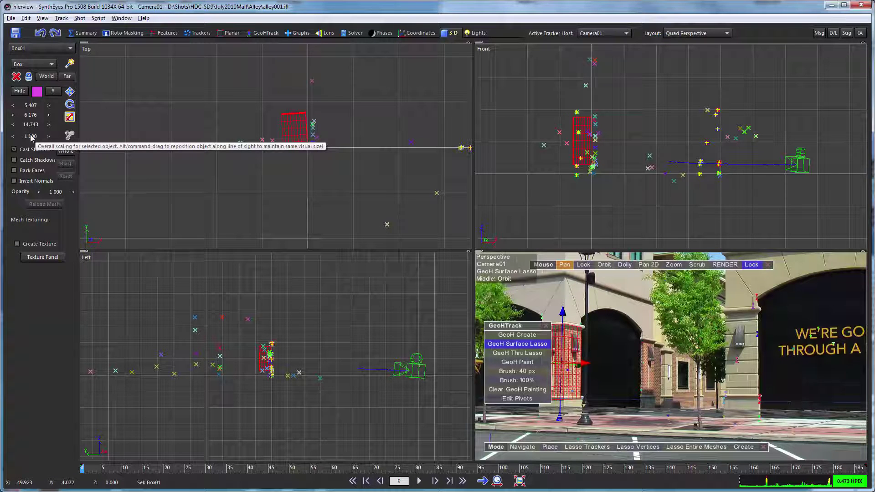
{"action": "left_click_drag", "start_coordinate": [31, 139], "coordinate": [8, 134], "text": "alt"}
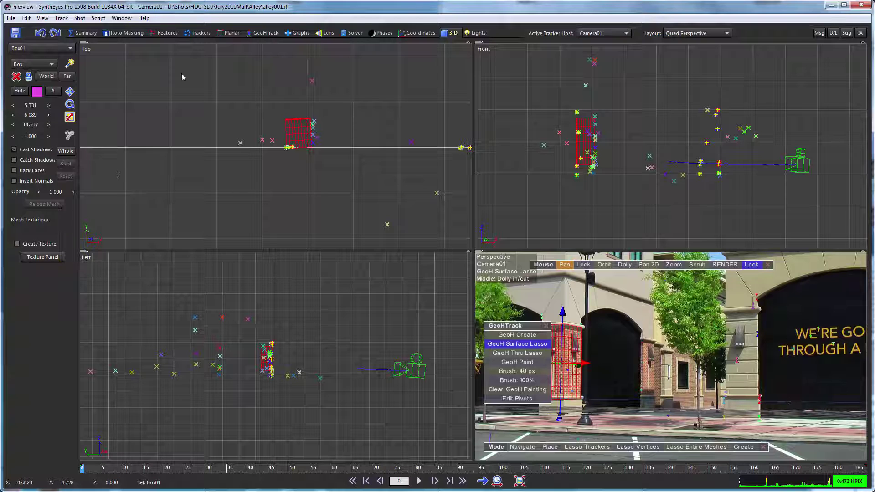
Step: In the GeoTrack room, select Object01 and toggle its X, Y, Z, Pan, Tilt and Roll joints
{"action": "left_click", "coordinate": [262, 34]}
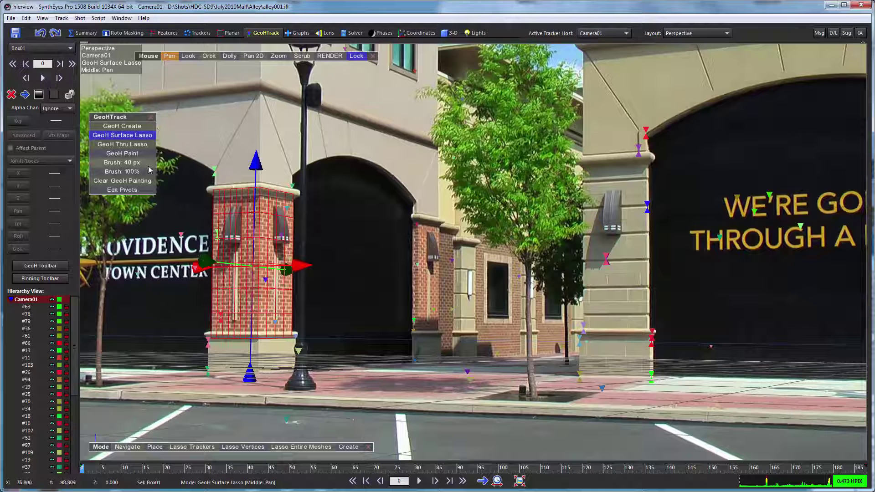
{"action": "left_click", "coordinate": [260, 210]}
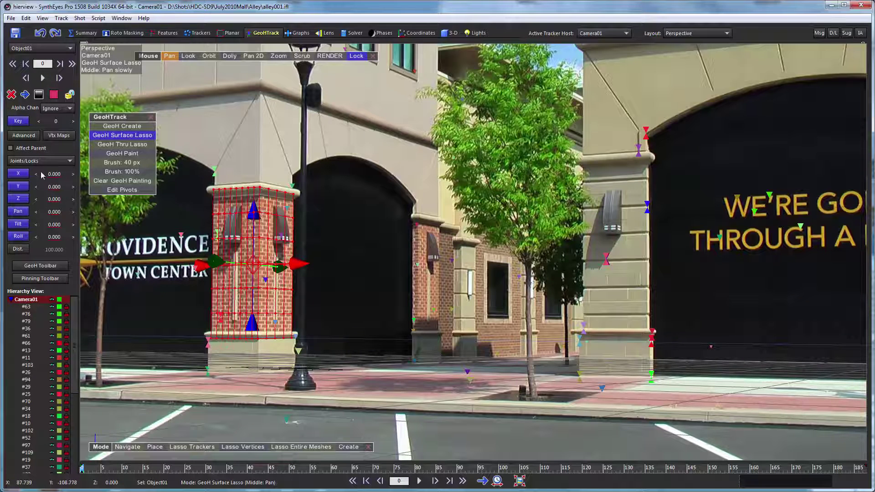
{"action": "left_click", "coordinate": [18, 174]}
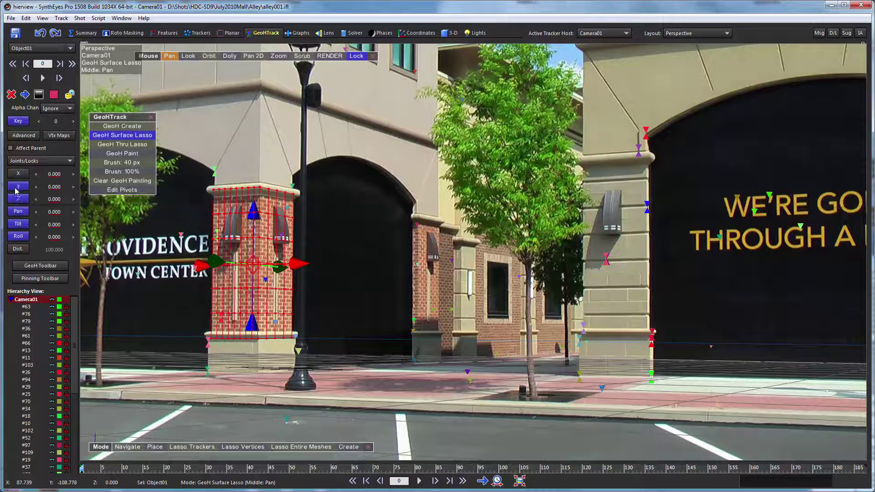
{"action": "left_click", "coordinate": [18, 186]}
{"action": "left_click", "coordinate": [18, 199]}
{"action": "left_click", "coordinate": [18, 212]}
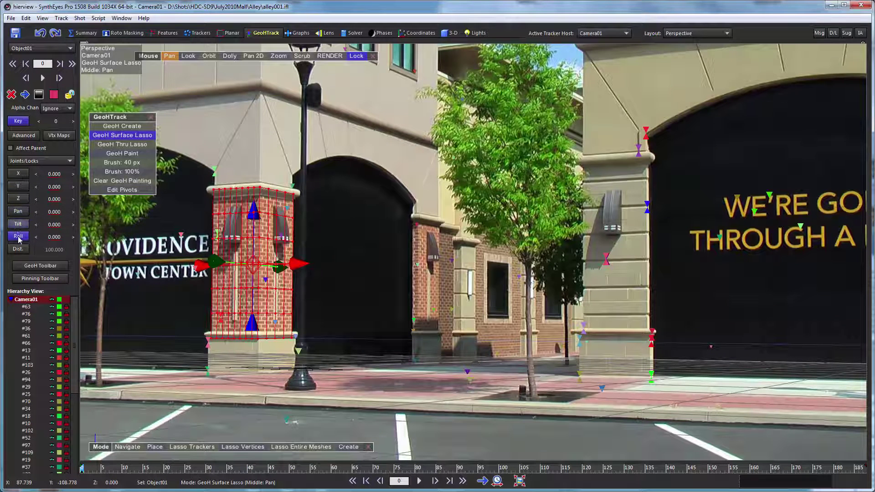
{"action": "left_click", "coordinate": [18, 224]}
{"action": "left_click", "coordinate": [18, 236]}
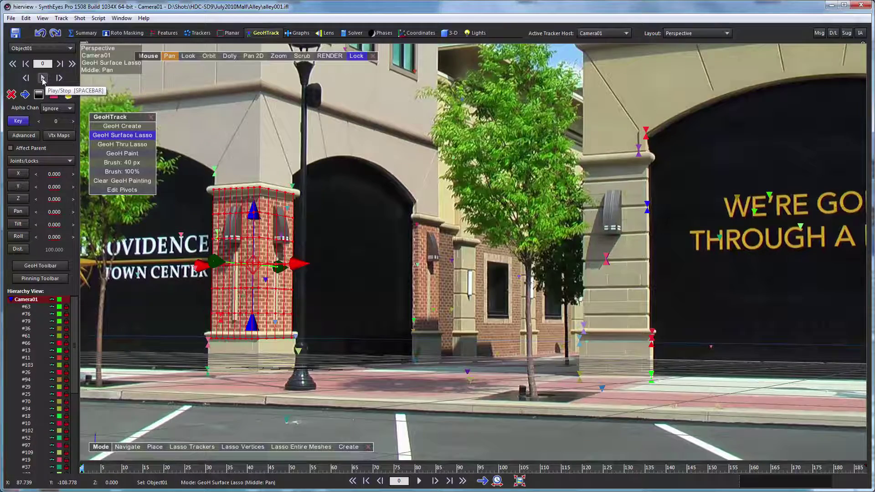
Step: Track the pillar forward with Play, pausing at frame 59 and stopping at frame 86
{"action": "left_click", "coordinate": [43, 78]}
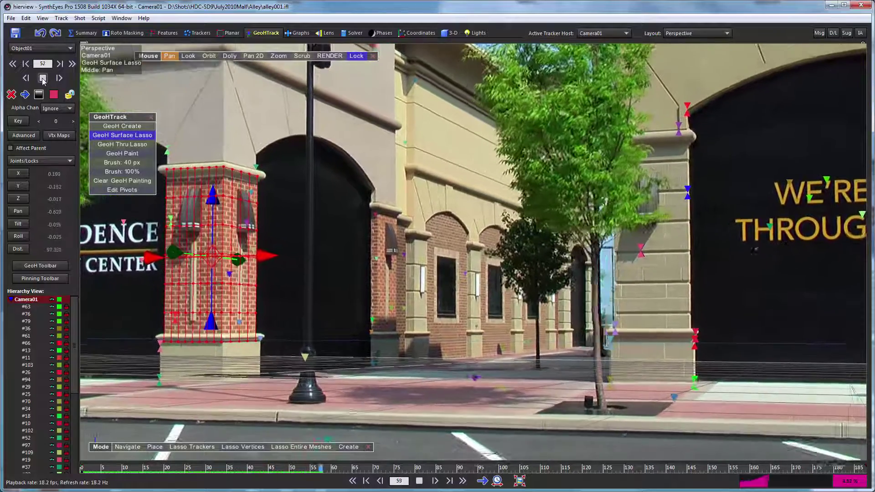
{"action": "left_click", "coordinate": [43, 79]}
{"action": "left_click", "coordinate": [42, 78]}
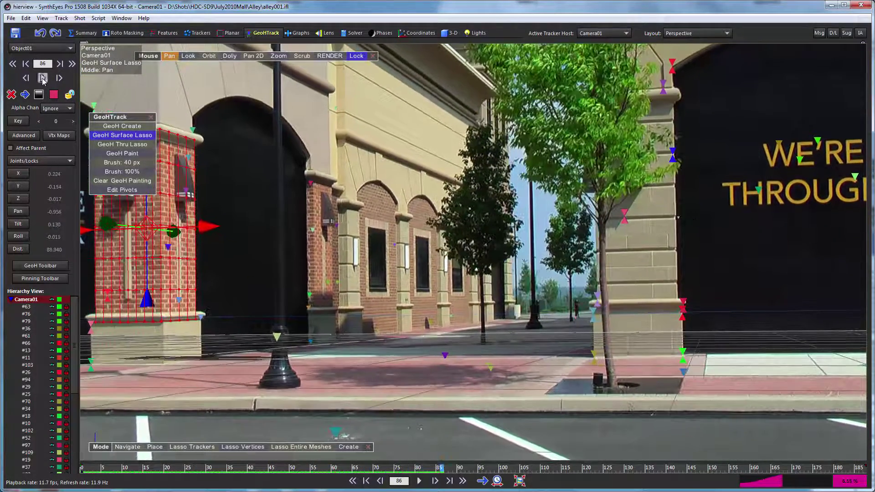
{"action": "left_click", "coordinate": [42, 78]}
Step: Track the pillar forward frame by frame from 86 to frame 124
{"action": "left_click", "coordinate": [59, 78]}
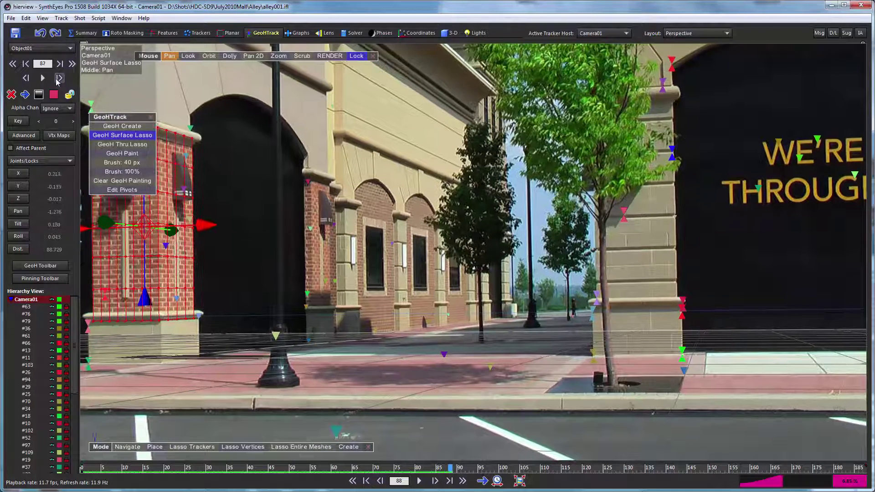
{"action": "left_click", "coordinate": [58, 78]}
{"action": "left_click", "coordinate": [58, 78]}
{"action": "left_click", "coordinate": [59, 78]}
{"action": "left_click", "coordinate": [59, 78]}
{"action": "left_click", "coordinate": [59, 79]}
{"action": "left_click", "coordinate": [59, 79]}
{"action": "left_click", "coordinate": [59, 78]}
{"action": "left_click", "coordinate": [59, 79]}
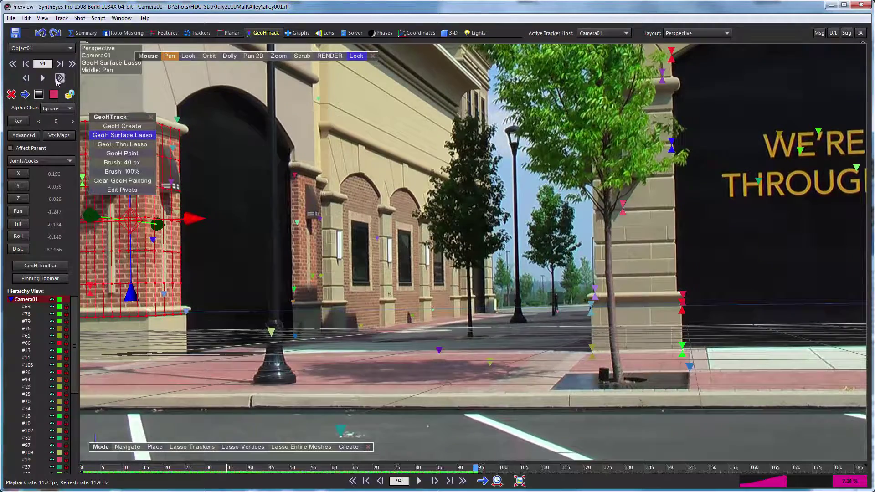
{"action": "left_click", "coordinate": [59, 79]}
{"action": "left_click", "coordinate": [58, 79]}
{"action": "left_click", "coordinate": [59, 78]}
{"action": "left_click", "coordinate": [59, 78]}
{"action": "left_click", "coordinate": [59, 78]}
{"action": "left_click", "coordinate": [59, 79]}
{"action": "left_click", "coordinate": [58, 78]}
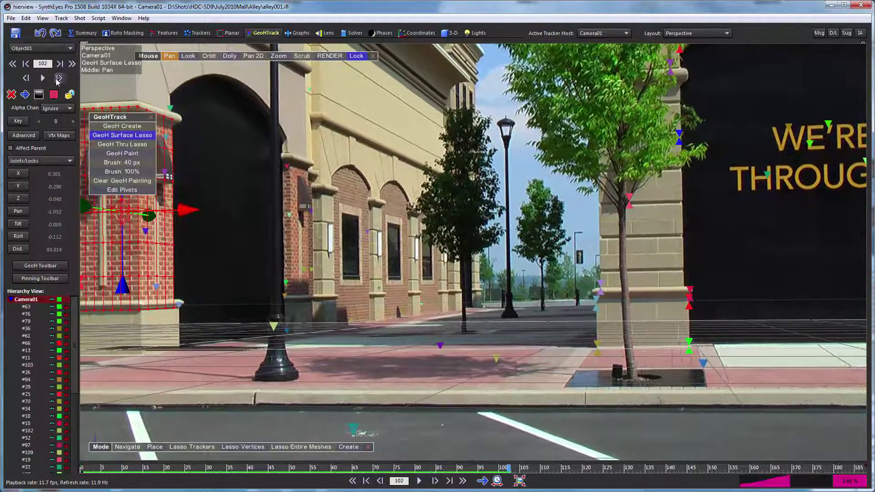
{"action": "left_click", "coordinate": [59, 78]}
{"action": "left_click", "coordinate": [59, 79]}
{"action": "left_click", "coordinate": [58, 78]}
{"action": "left_click", "coordinate": [59, 78]}
{"action": "left_click", "coordinate": [59, 78]}
{"action": "left_click", "coordinate": [59, 78]}
{"action": "left_click", "coordinate": [59, 79]}
{"action": "left_click", "coordinate": [59, 79]}
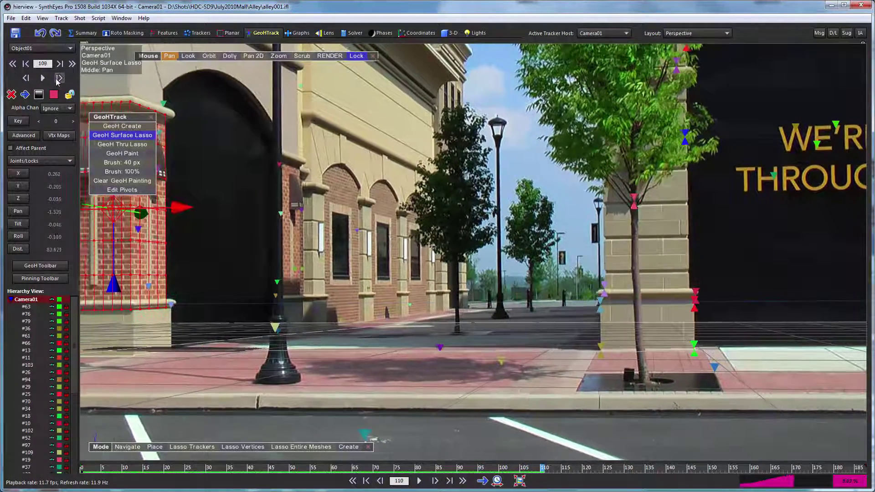
{"action": "left_click", "coordinate": [59, 78]}
{"action": "left_click", "coordinate": [59, 78]}
{"action": "left_click", "coordinate": [59, 79]}
{"action": "left_click", "coordinate": [58, 78]}
{"action": "left_click", "coordinate": [58, 79]}
{"action": "left_click", "coordinate": [59, 78]}
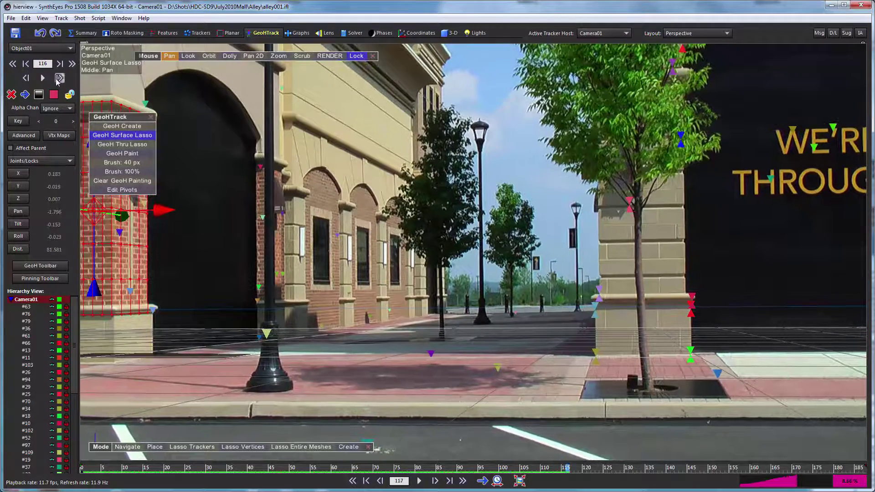
{"action": "left_click", "coordinate": [59, 78]}
{"action": "left_click", "coordinate": [59, 78]}
{"action": "left_click", "coordinate": [59, 78]}
{"action": "left_click", "coordinate": [59, 78]}
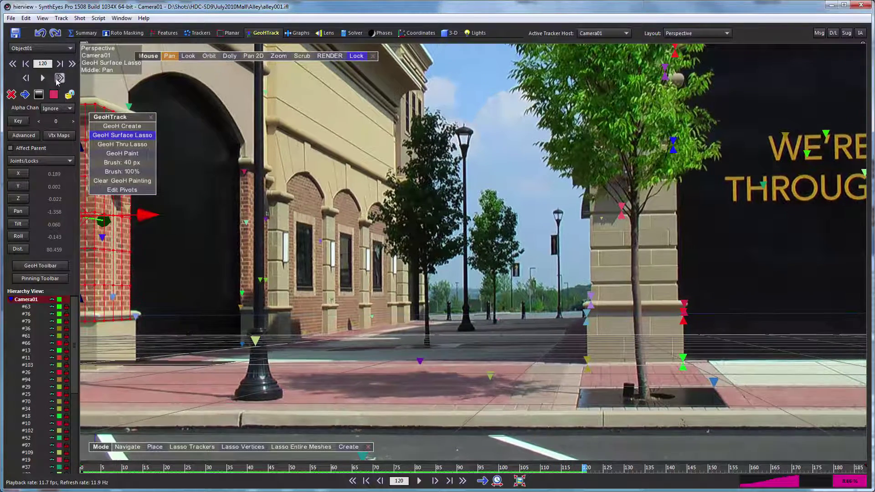
{"action": "left_click", "coordinate": [59, 78]}
{"action": "left_click", "coordinate": [59, 79]}
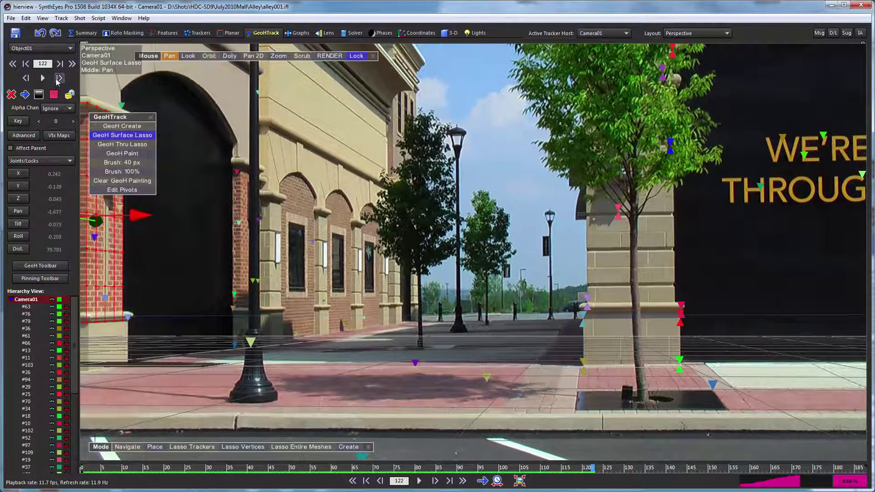
{"action": "left_click", "coordinate": [59, 79]}
{"action": "left_click", "coordinate": [58, 78]}
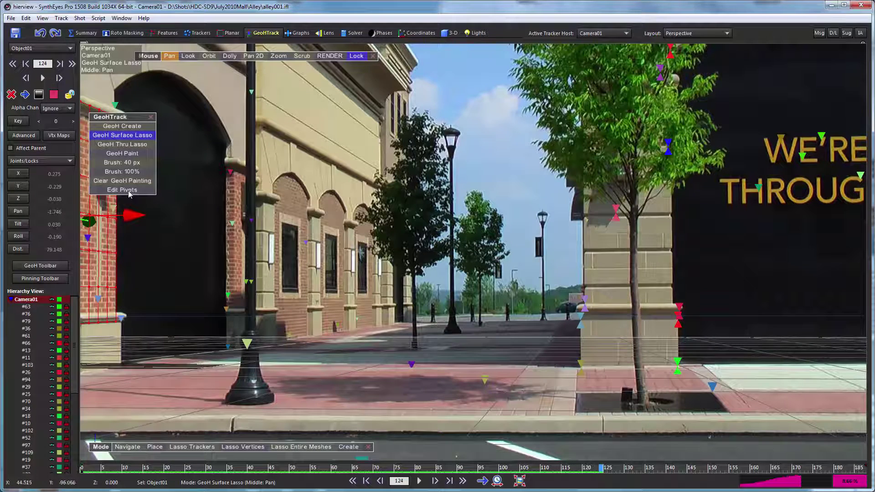
Step: Lock the pillar's GeoH track and return the timeline to frame 0
{"action": "left_click", "coordinate": [69, 94]}
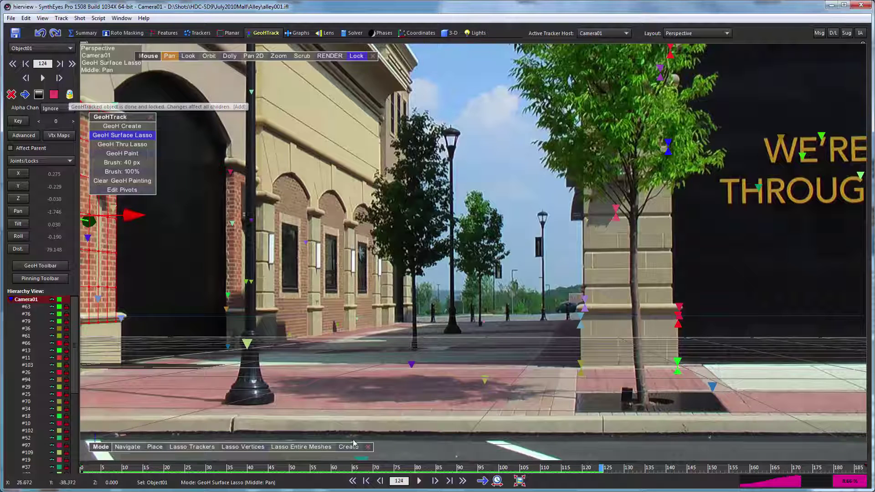
{"action": "left_click_drag", "start_coordinate": [409, 471], "coordinate": [95, 467]}
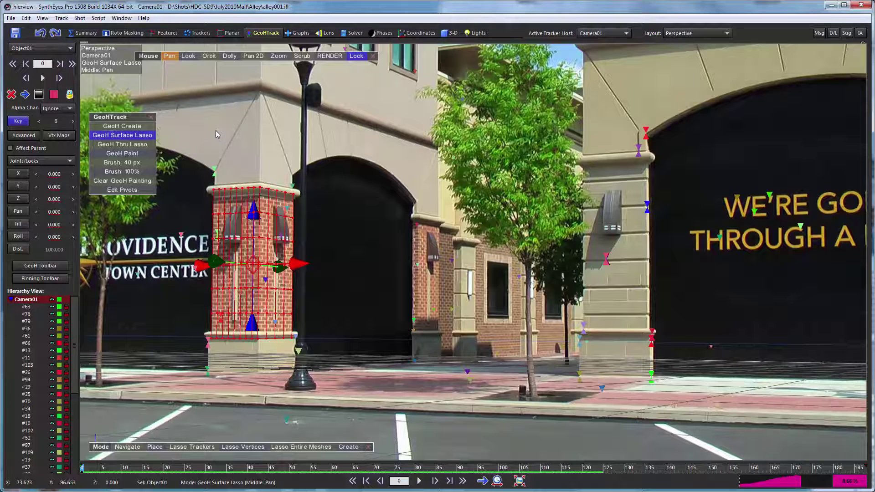
Step: Review the locked pillar box in quad view, zooming the Top view and scrubbing frames 20 to 135
{"action": "left_click", "coordinate": [454, 33]}
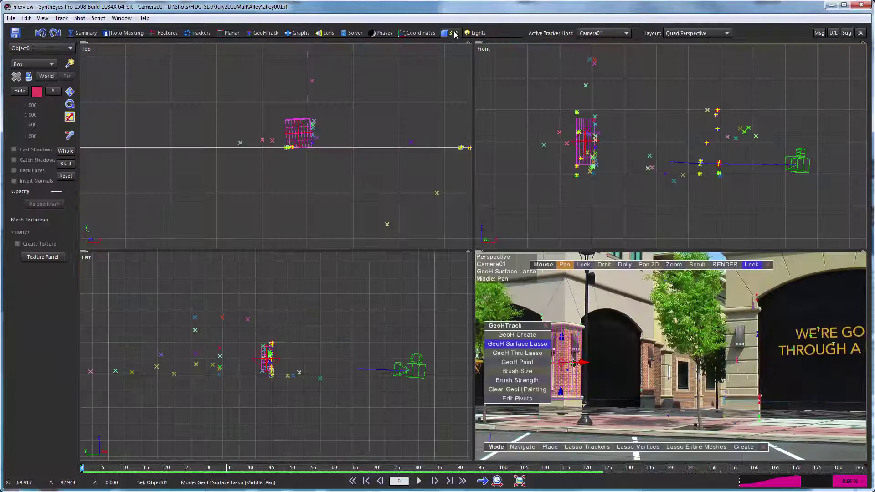
{"action": "scroll", "coordinate": [332, 140], "scroll_direction": "down", "scroll_amount": 6}
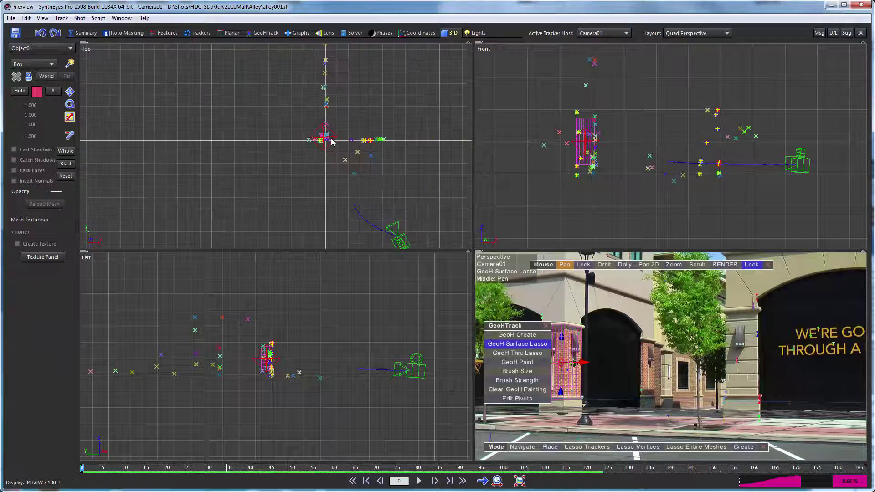
{"action": "scroll", "coordinate": [332, 140], "scroll_direction": "up", "scroll_amount": 2}
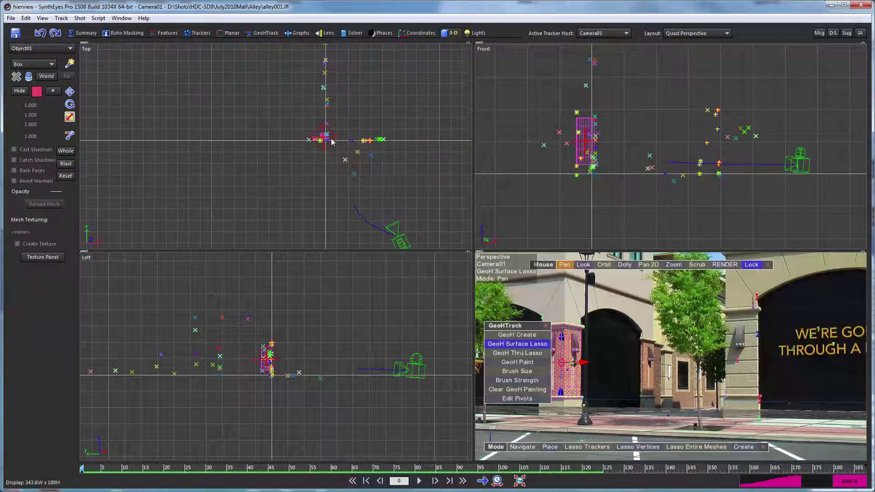
{"action": "left_click", "coordinate": [87, 468]}
{"action": "mouse_move", "coordinate": [89, 468]}
{"action": "left_mouse_down"}
{"action": "mouse_move", "coordinate": [774, 467]}
{"action": "mouse_move", "coordinate": [82, 467]}
{"action": "left_mouse_up"}
{"action": "left_click_drag", "start_coordinate": [614, 468], "coordinate": [241, 483]}
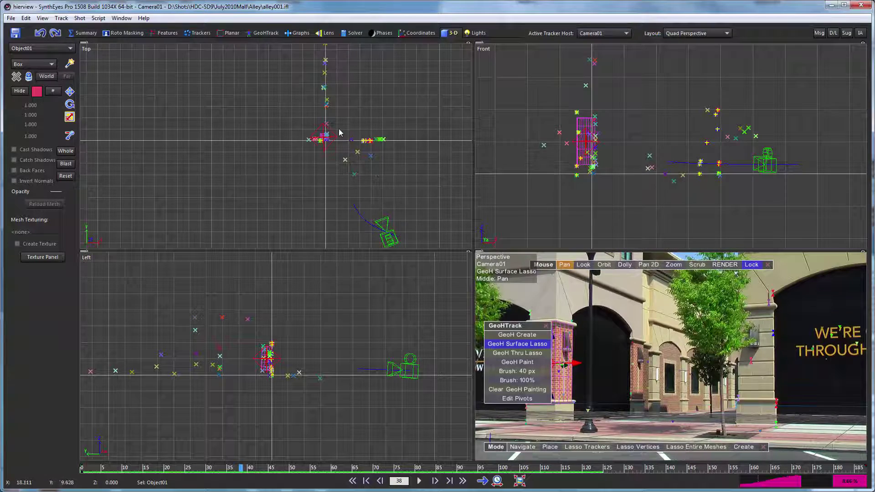
{"action": "scroll", "coordinate": [339, 134], "scroll_direction": "up", "scroll_amount": 5}
{"action": "scroll", "coordinate": [295, 178], "scroll_direction": "up", "scroll_amount": 10}
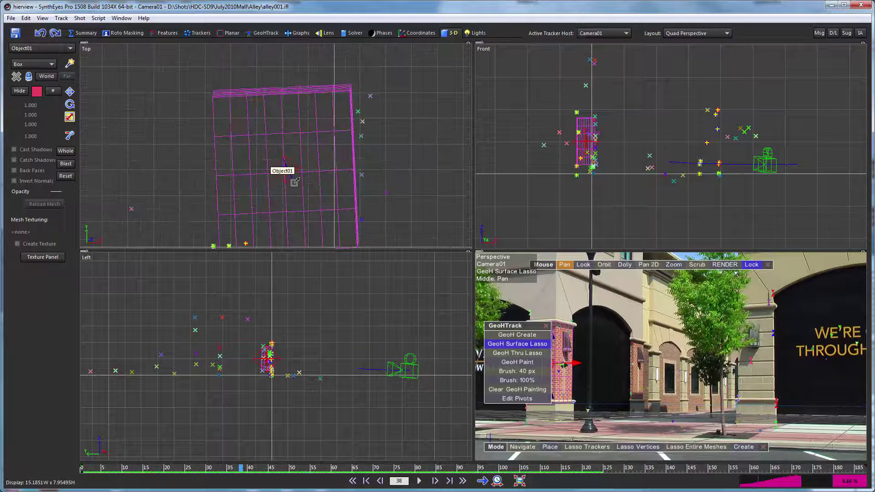
{"action": "scroll", "coordinate": [295, 182], "scroll_direction": "down", "scroll_amount": 3}
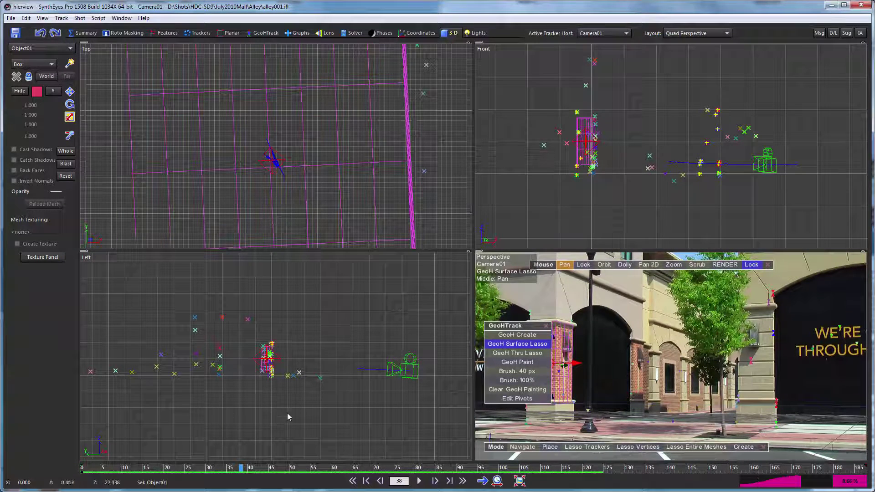
{"action": "left_click_drag", "start_coordinate": [241, 466], "coordinate": [248, 485]}
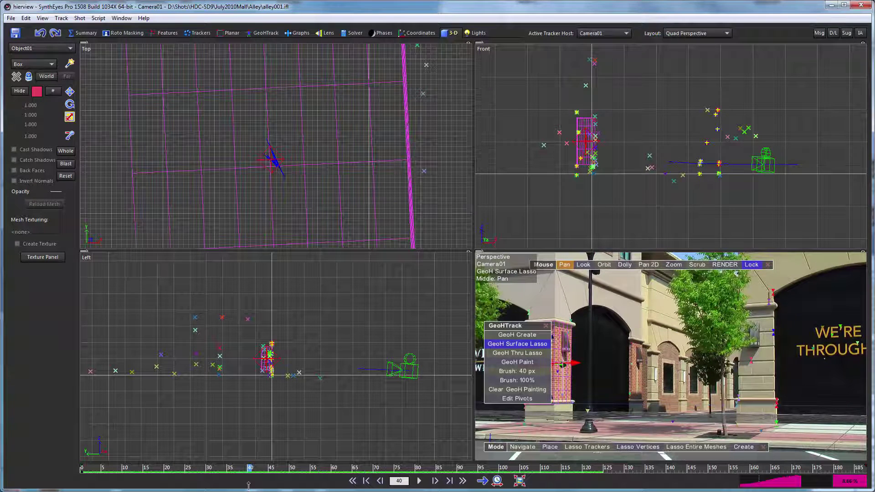